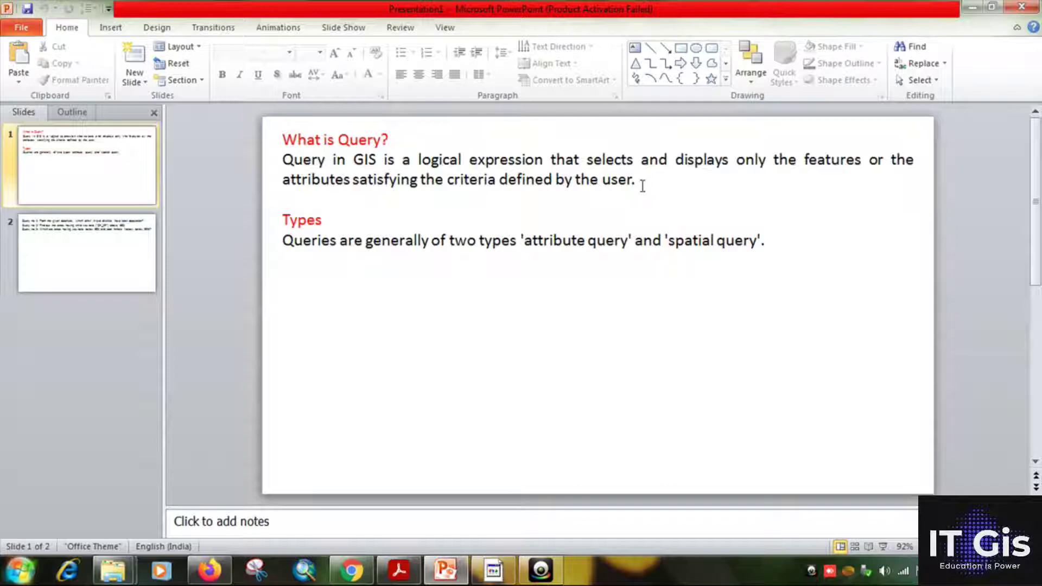
Step: Highlight 'attribute query' and 'spatial query' on the What is Query? slide, then bring QGIS forward
left_click_drag(610, 241, 520, 241)
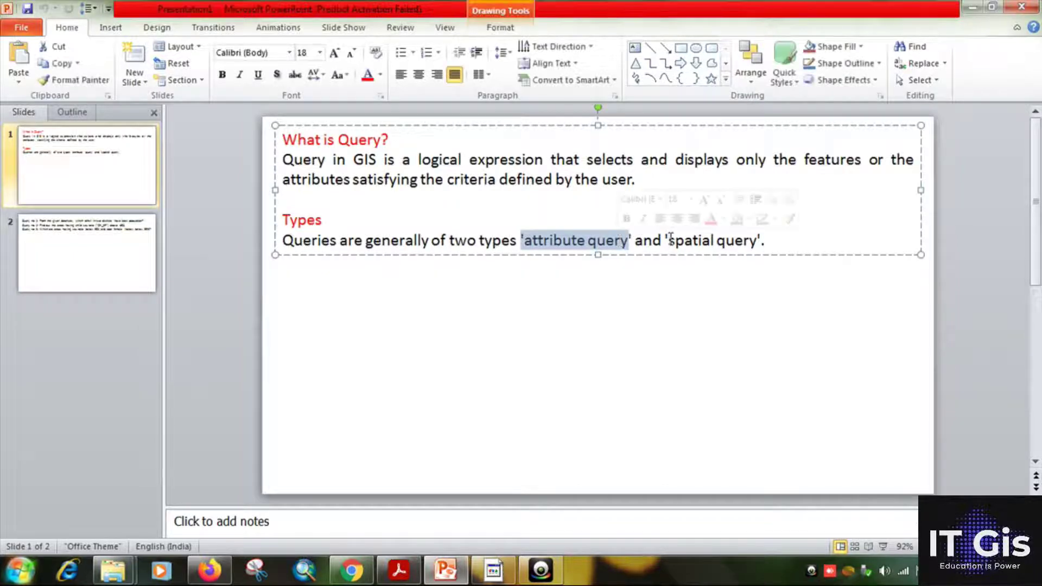
mouse_move(665, 241)
left_mouse_down()
mouse_move(759, 241)
mouse_move(731, 270)
left_mouse_up()
left_click(733, 276)
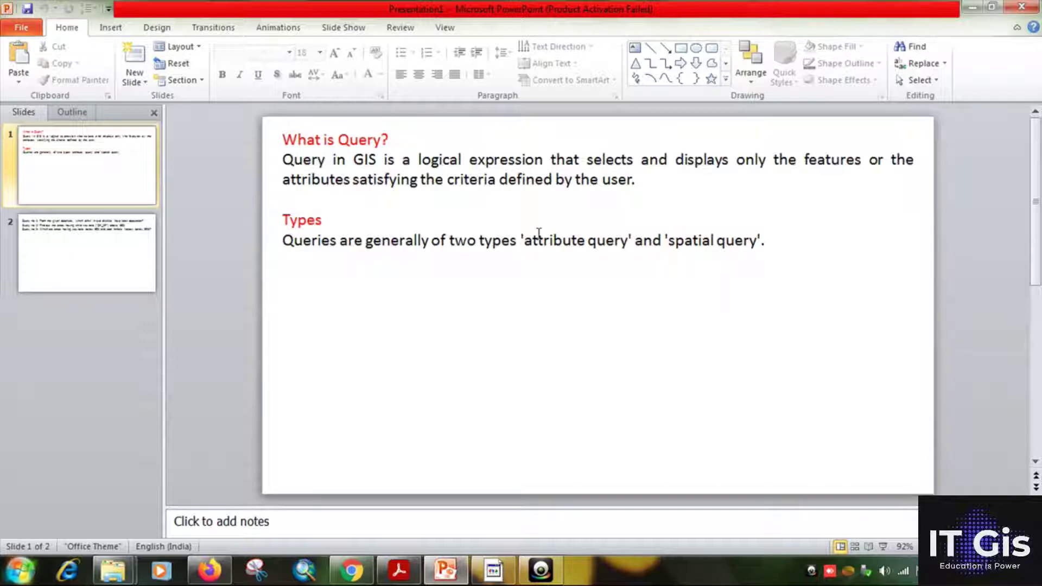
left_click_drag(539, 240, 611, 242)
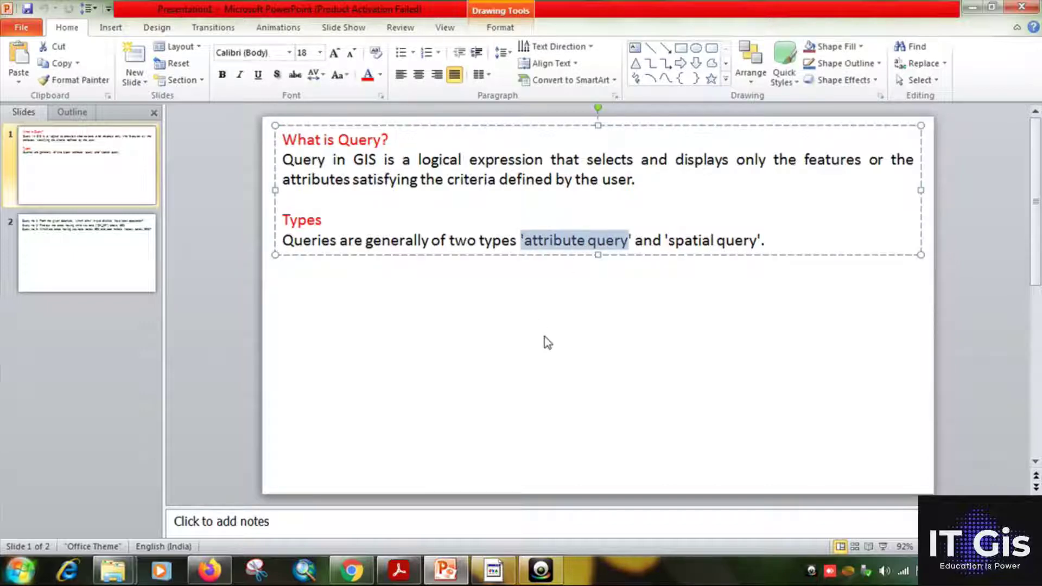
left_click(493, 578)
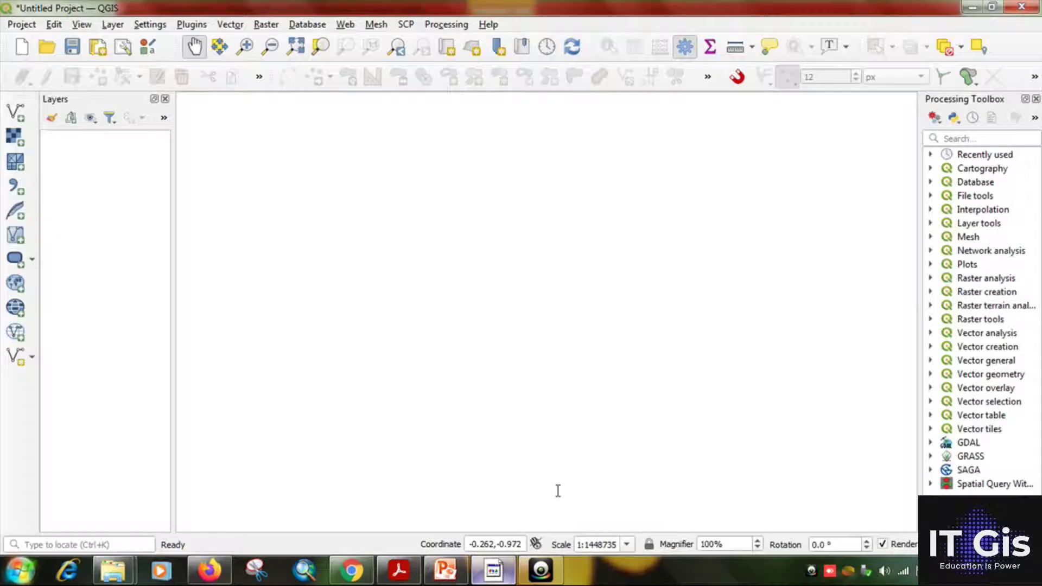
Step: Add the four Pune_beed ESRI shapefiles to the project as vector layers
left_click(14, 113)
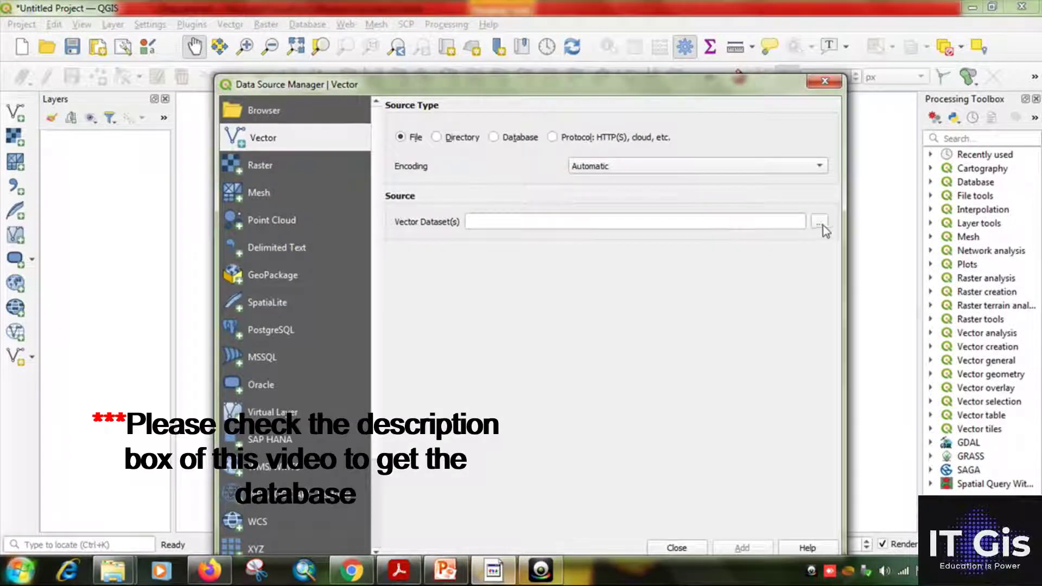
left_click(819, 223)
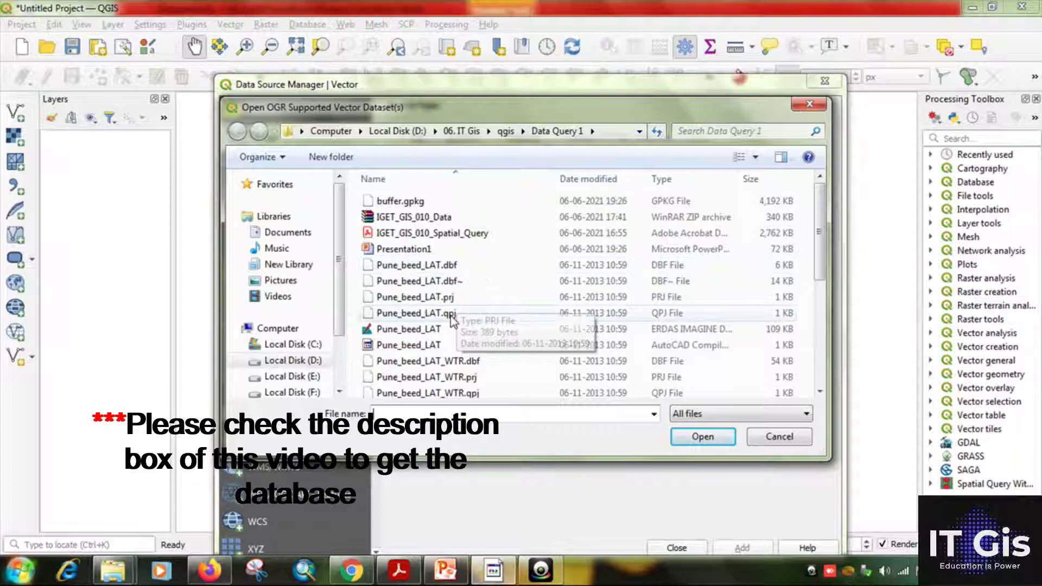
left_click(706, 415)
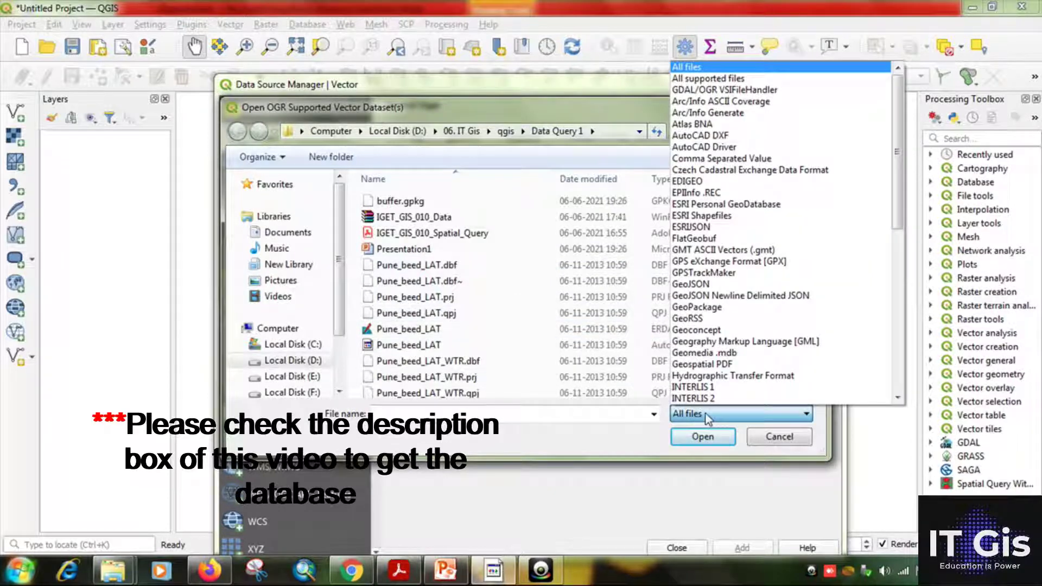
left_click(741, 217)
left_click_drag(529, 269, 472, 197)
left_click(703, 437)
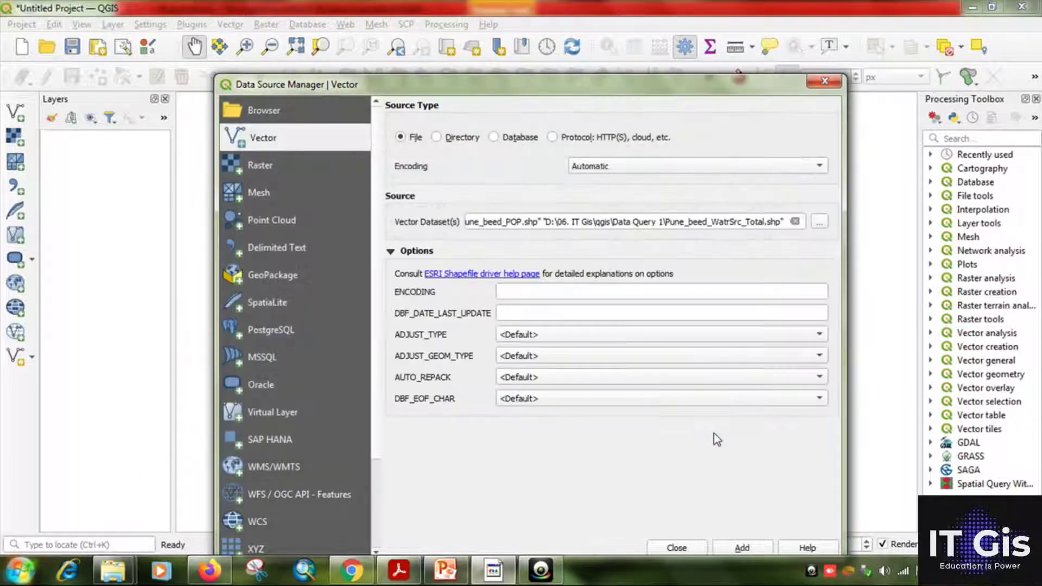
left_click(741, 549)
left_click(668, 546)
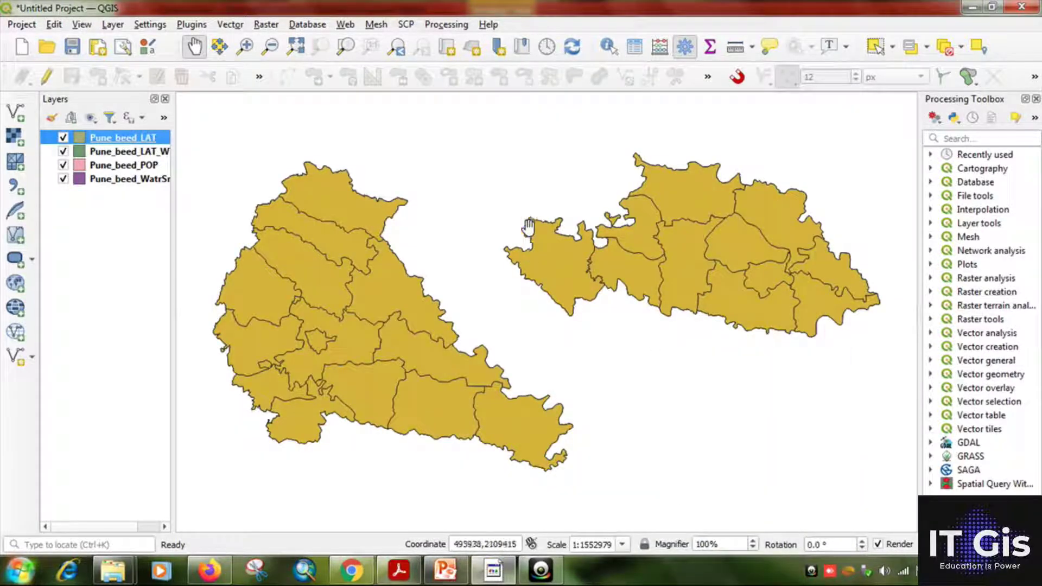
Step: Move Pune_beed_POP to the top of the layer list, then show PowerPoint slide 2
left_click(123, 165)
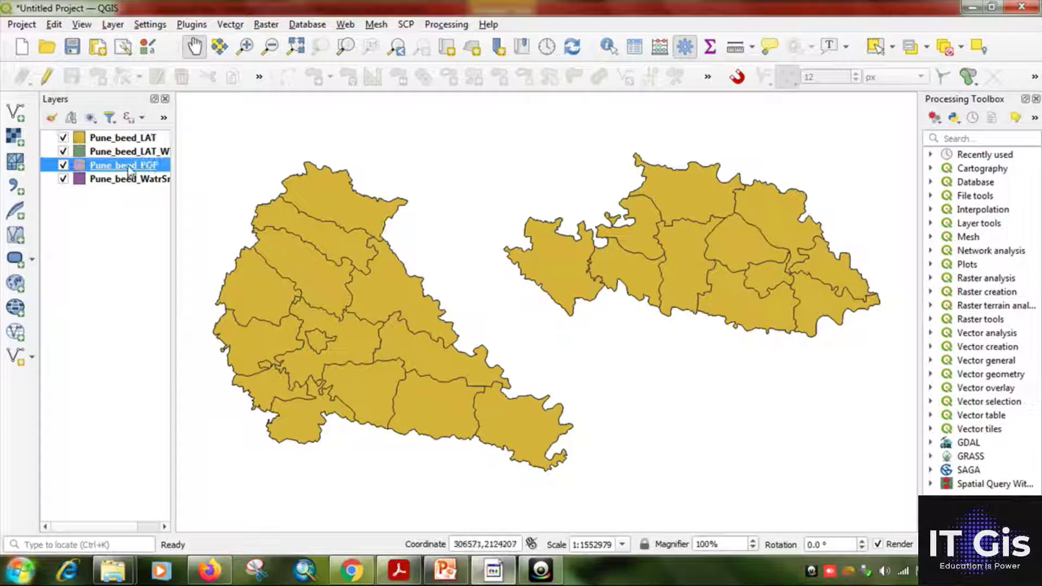
left_click_drag(64, 120, 66, 134)
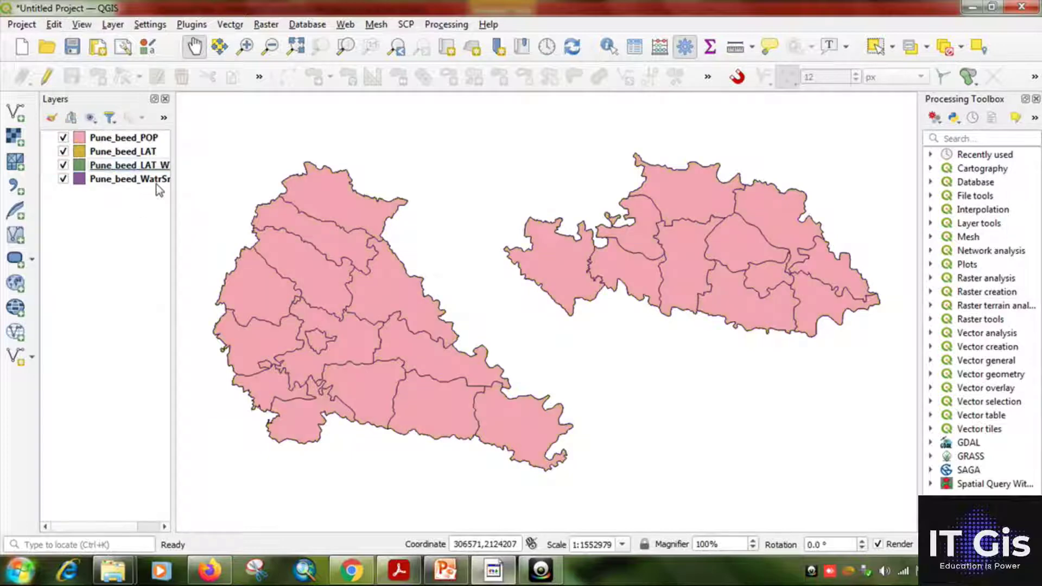
left_click(143, 142)
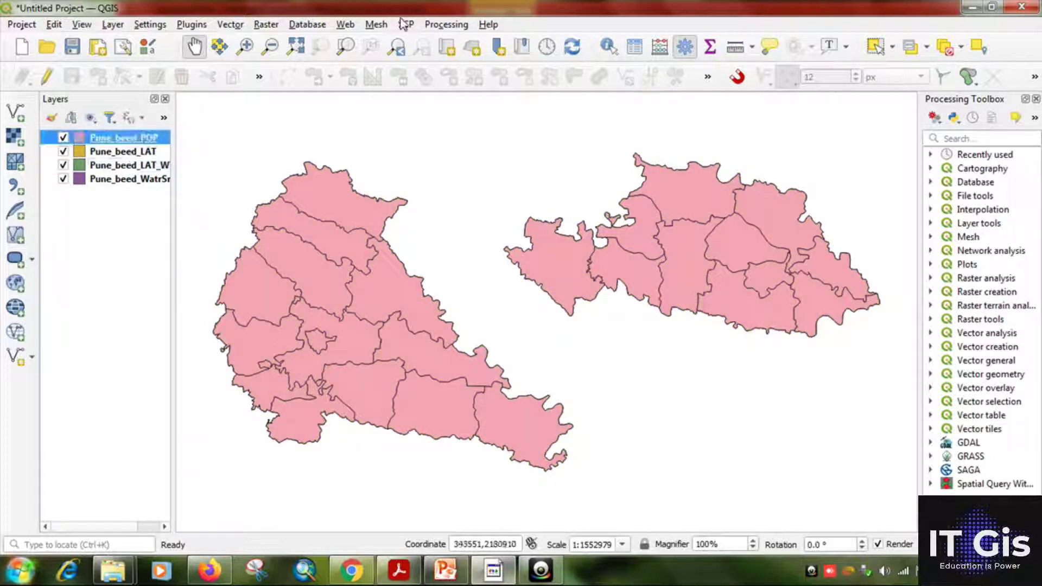
left_click(445, 570)
left_click(121, 260)
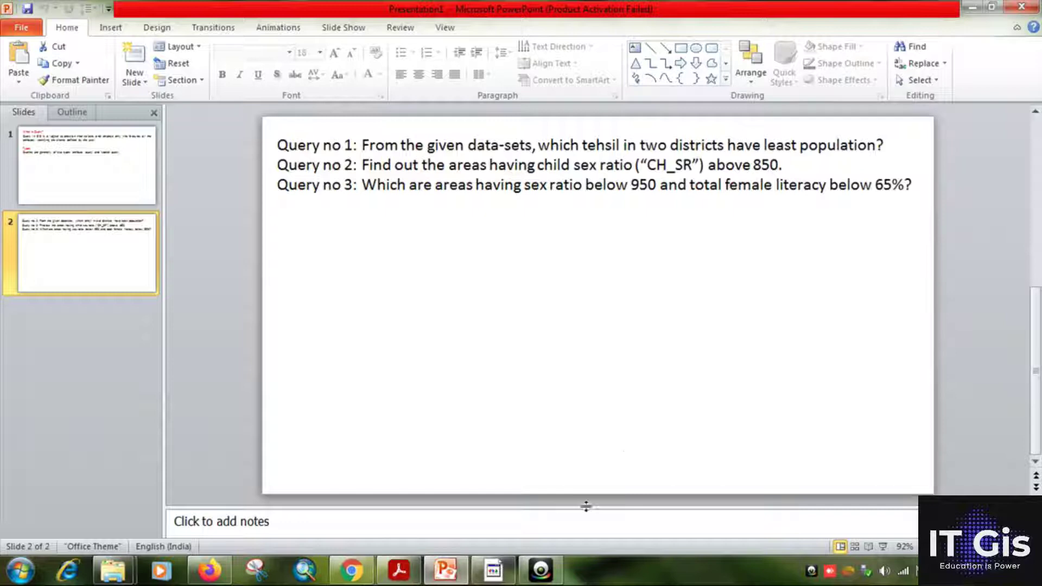
Step: Return from the three query questions on slide 2 to the QGIS Pune_beed map
left_click(493, 570)
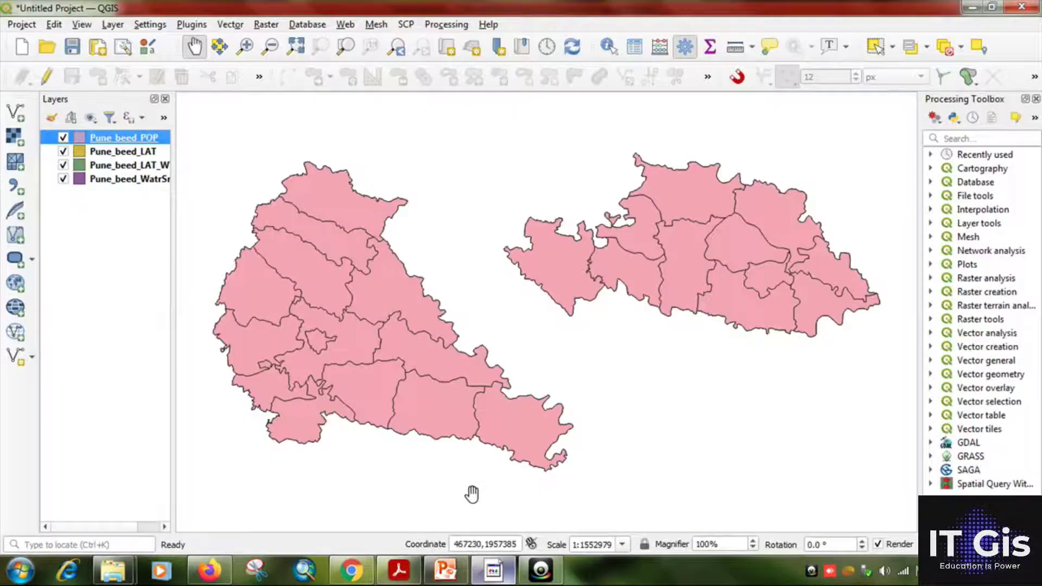
Step: Open the Pune_beed_POP attribute table and sort it by POP_TOTAL ascending, putting Velhe Tahsil first
right_click(139, 146)
left_click(202, 308)
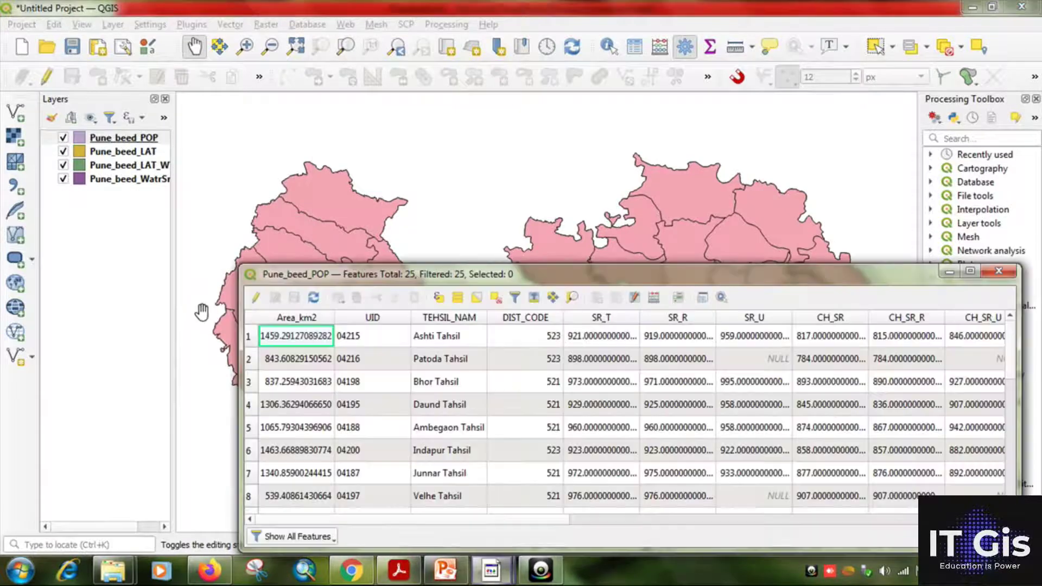
left_click_drag(665, 277, 573, 186)
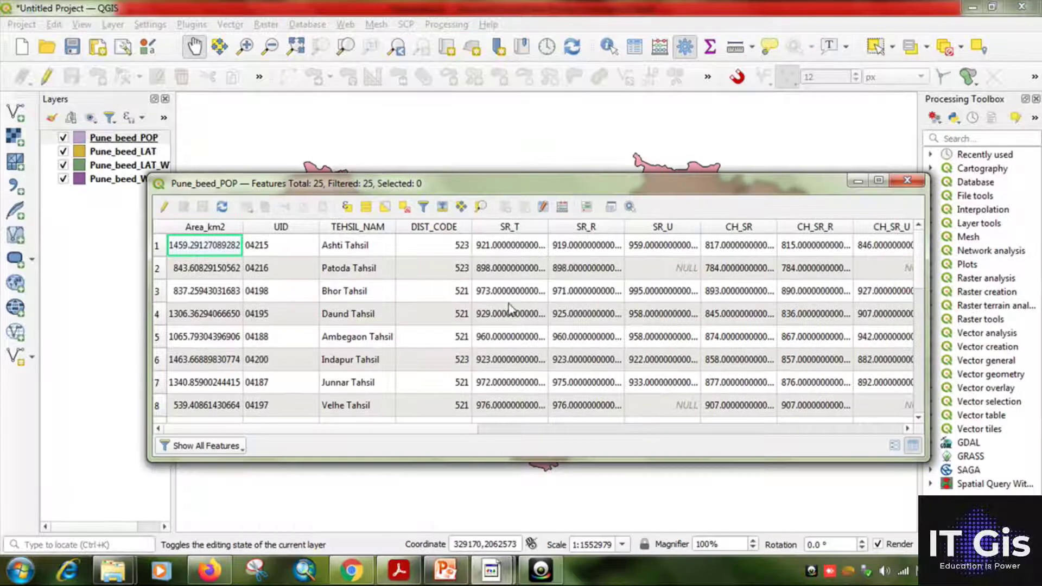
left_click_drag(379, 427, 819, 429)
left_click(677, 228)
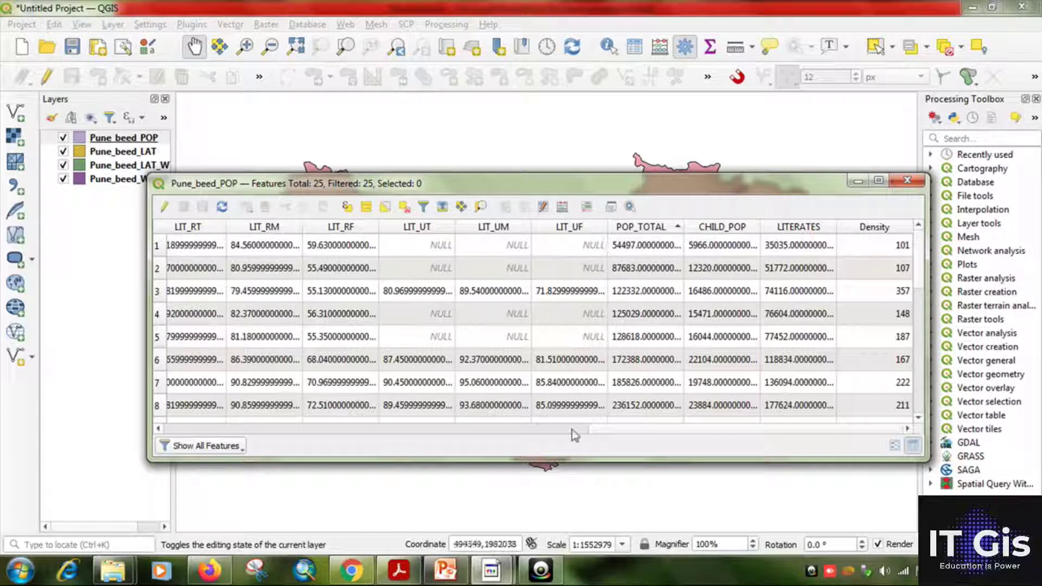
left_click_drag(615, 436, 186, 450)
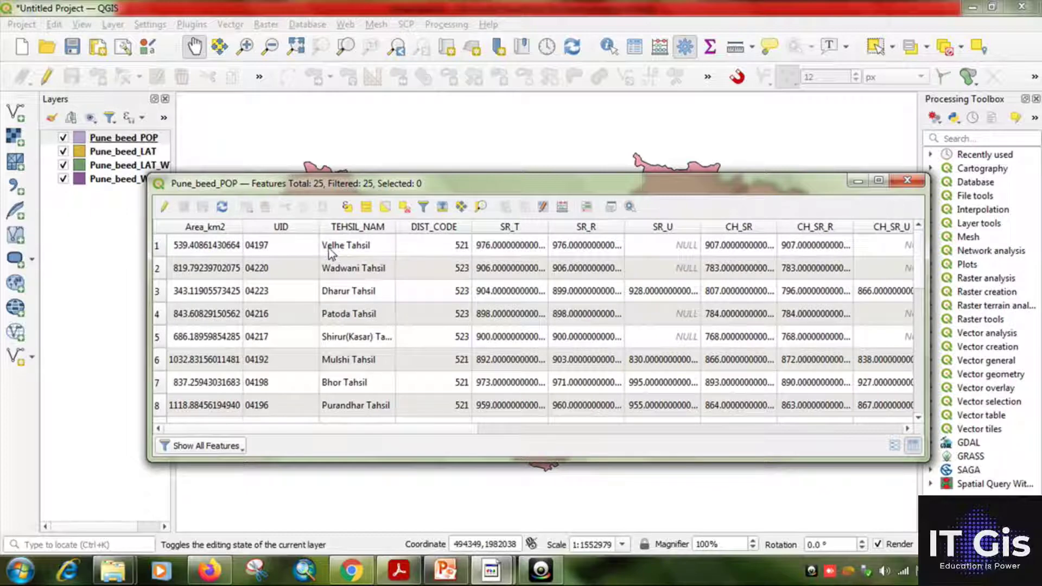
Step: Close the attribute table, highlight Query no 2 (CH_SR above 850) in PowerPoint, and return to QGIS
left_click(907, 180)
key("alt+Tab")
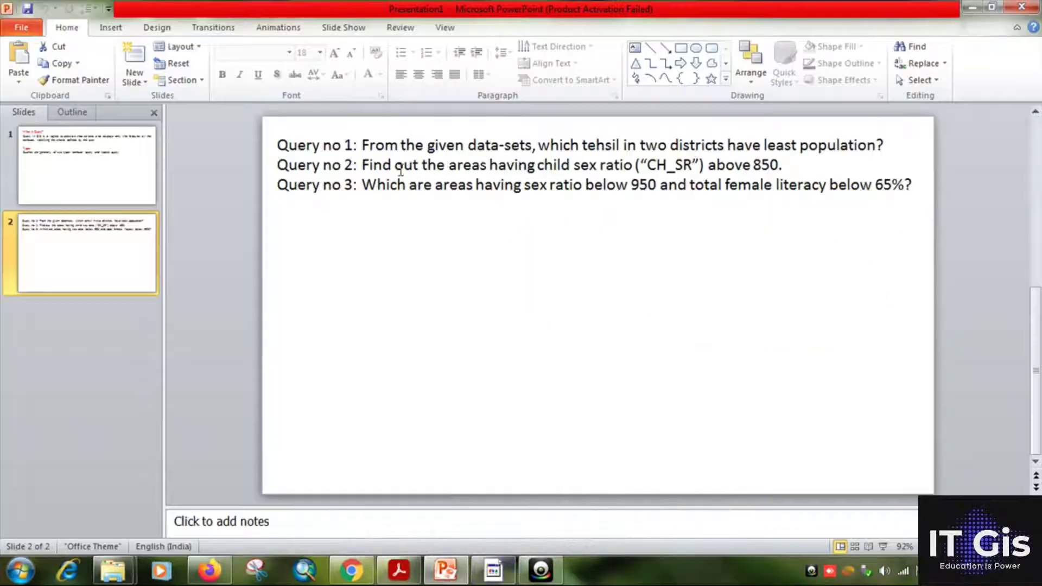
left_click_drag(401, 171, 779, 168)
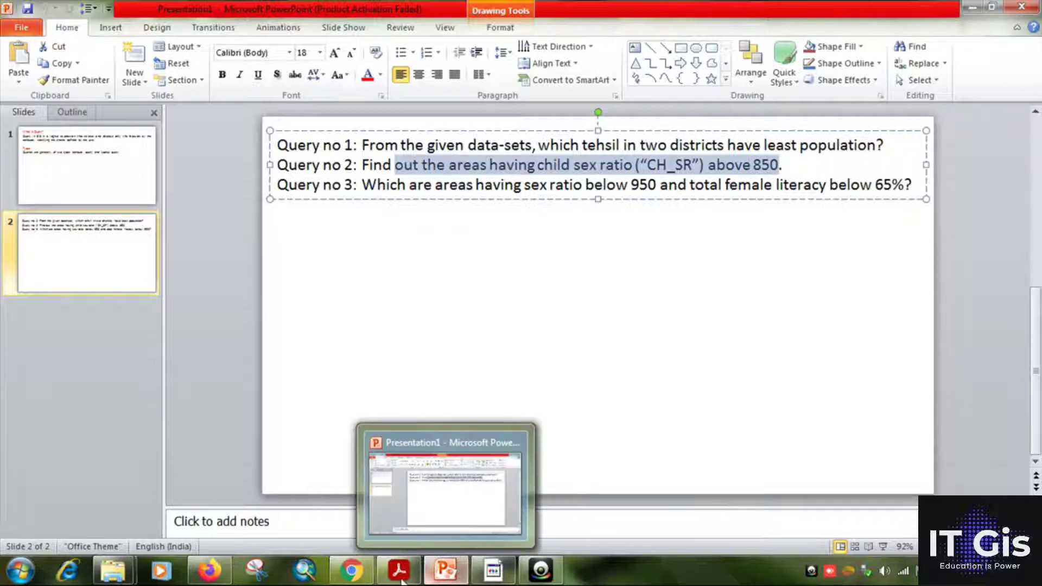
left_click(500, 573)
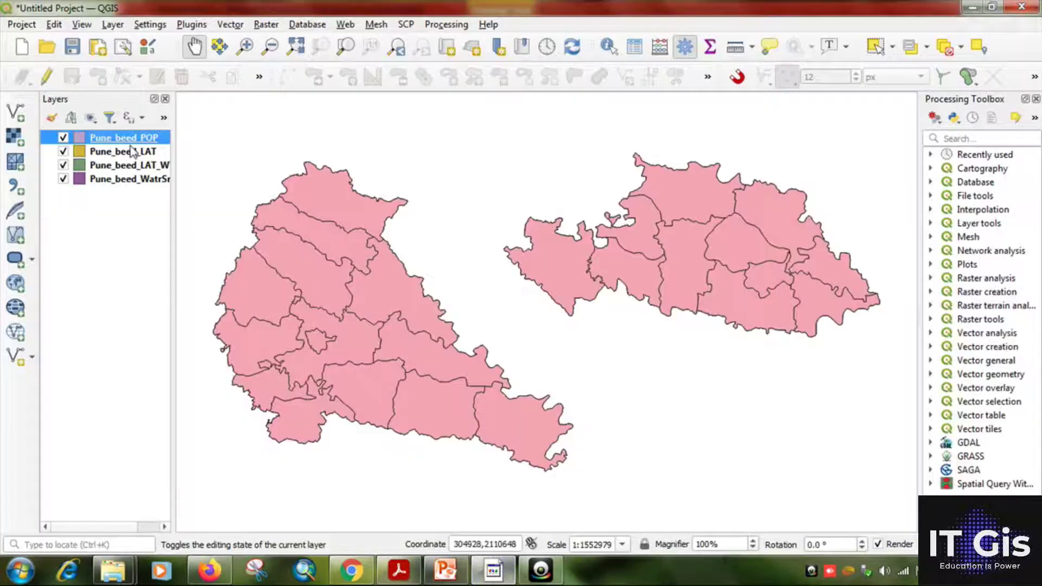
Step: Reopen the Pune_beed_POP attribute table, make it taller, and scroll to the CH_SR column
right_click(131, 144)
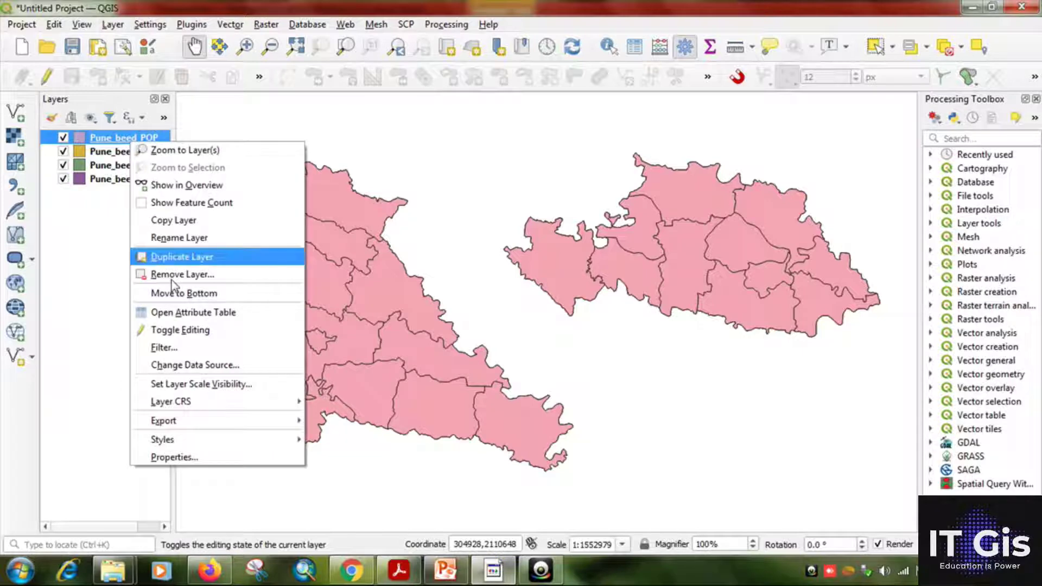
left_click(202, 312)
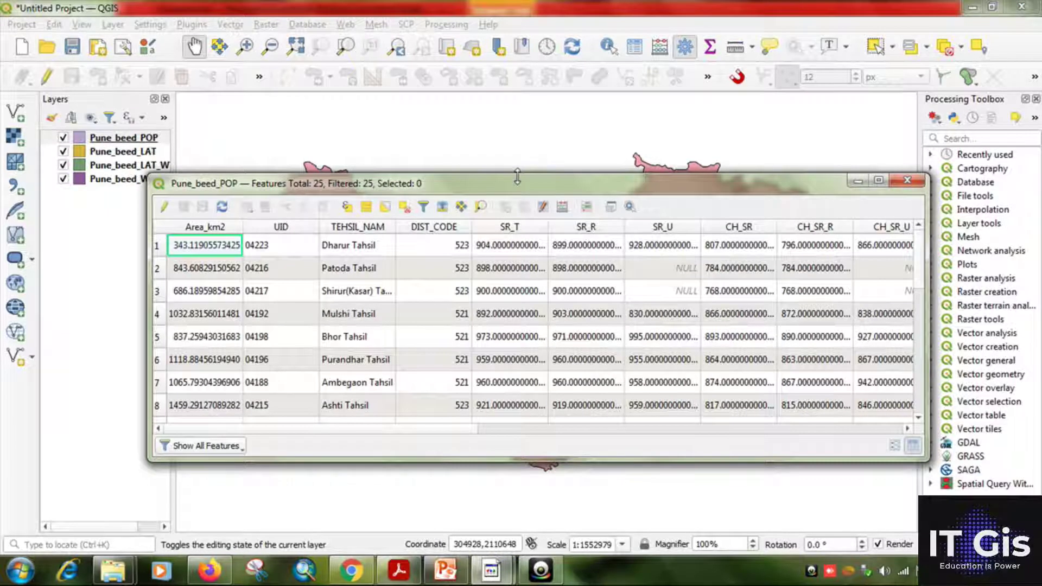
left_click_drag(517, 173, 517, 90)
left_click_drag(919, 217, 912, 173)
scroll(437, 412, "right", 1)
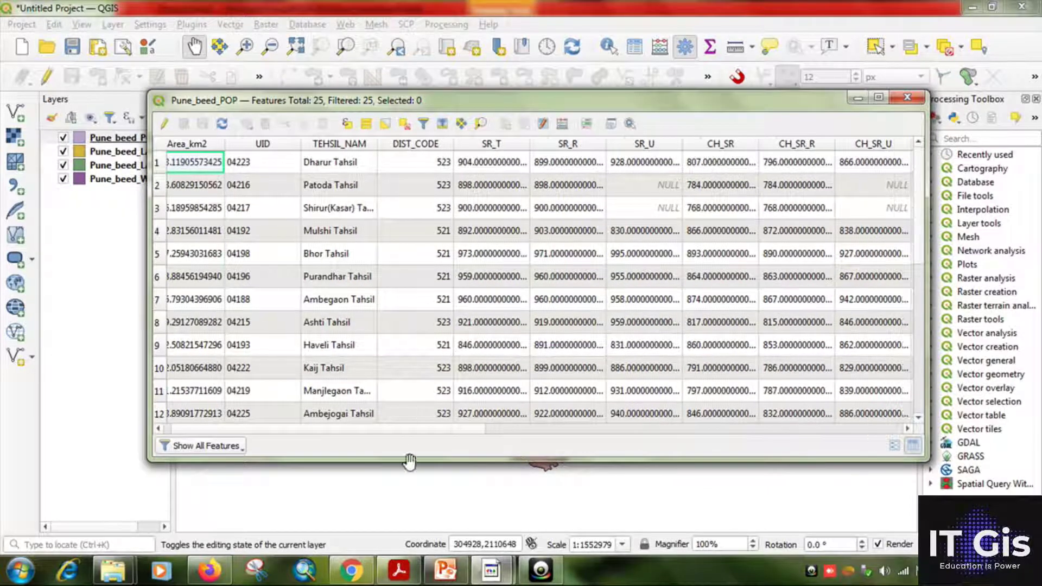
Step: Recheck the query slide in PowerPoint, then open the table's feature filter options menu
left_click(461, 574)
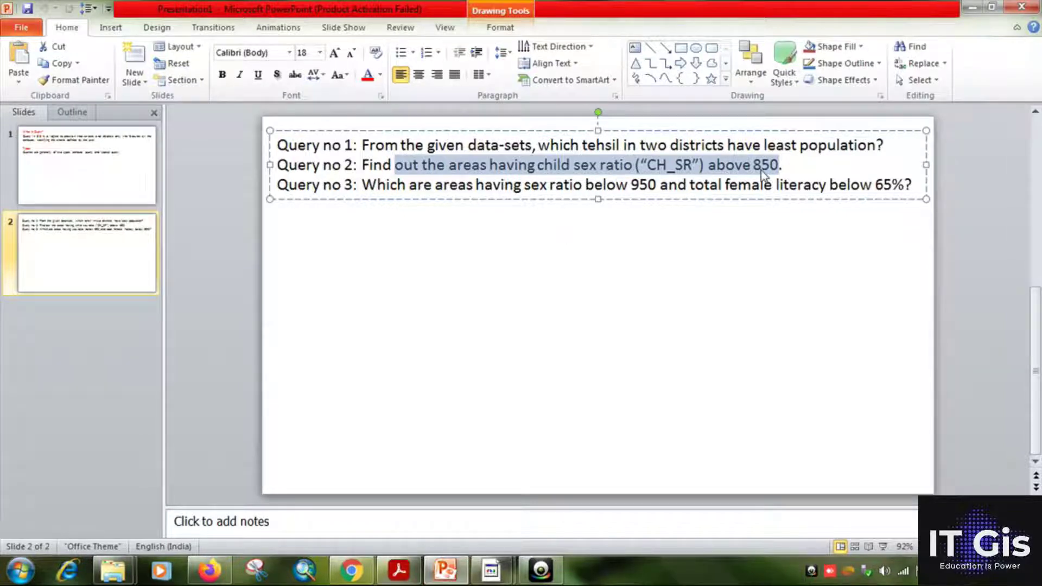
left_click(449, 574)
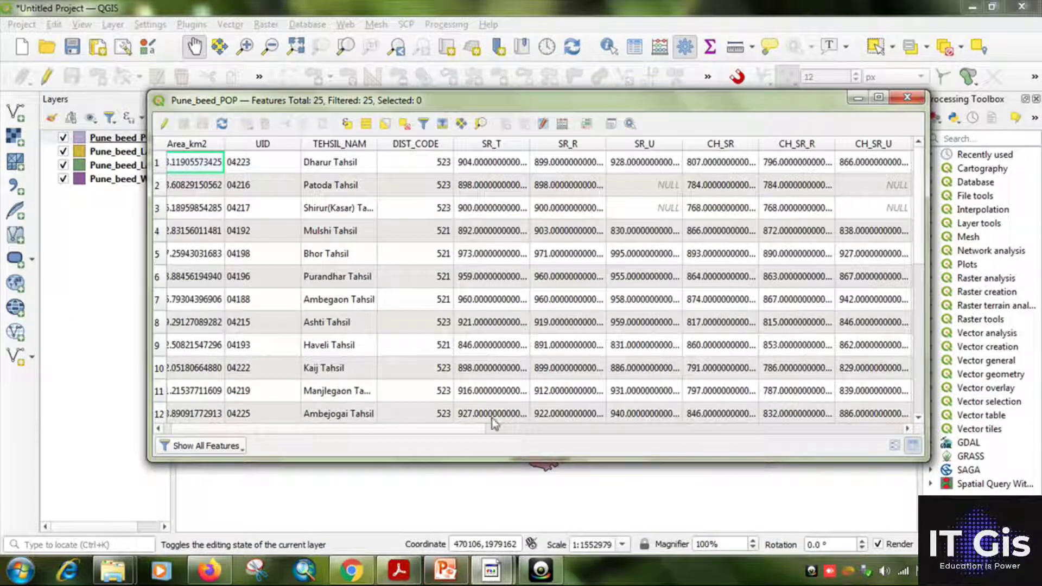
left_click_drag(488, 429, 605, 428)
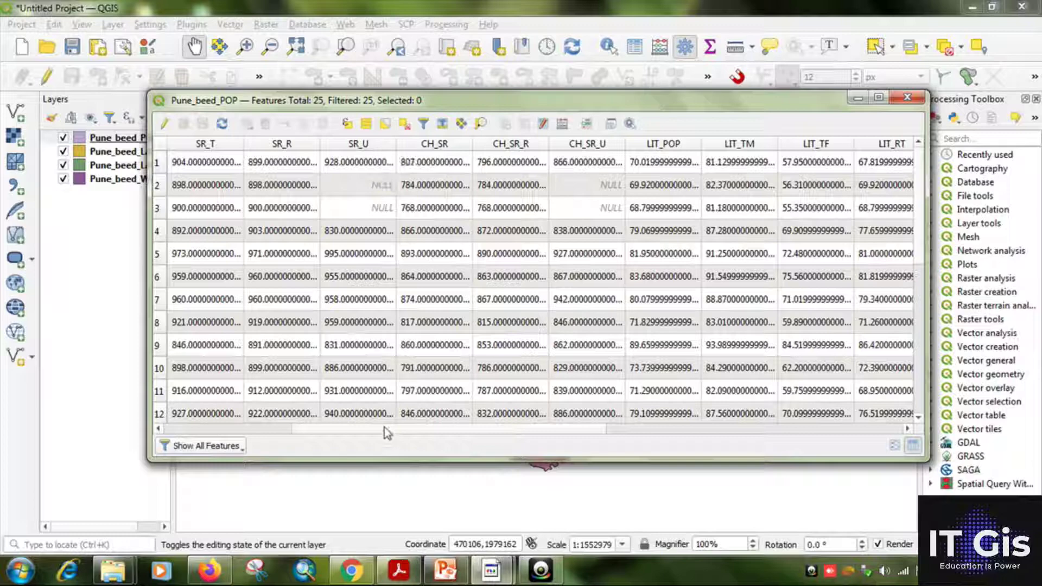
left_click_drag(402, 432, 430, 380)
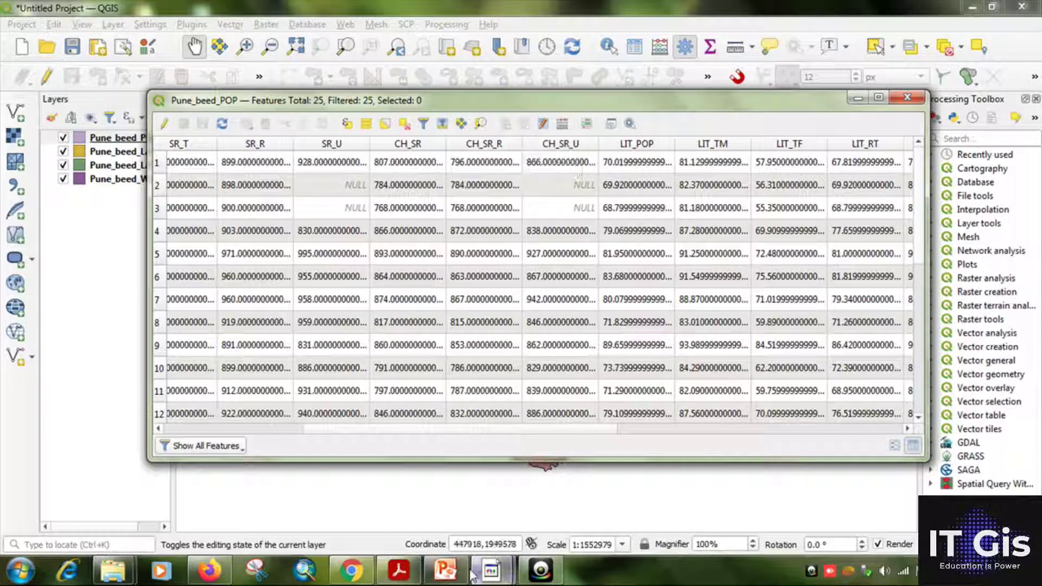
key("alt+Tab")
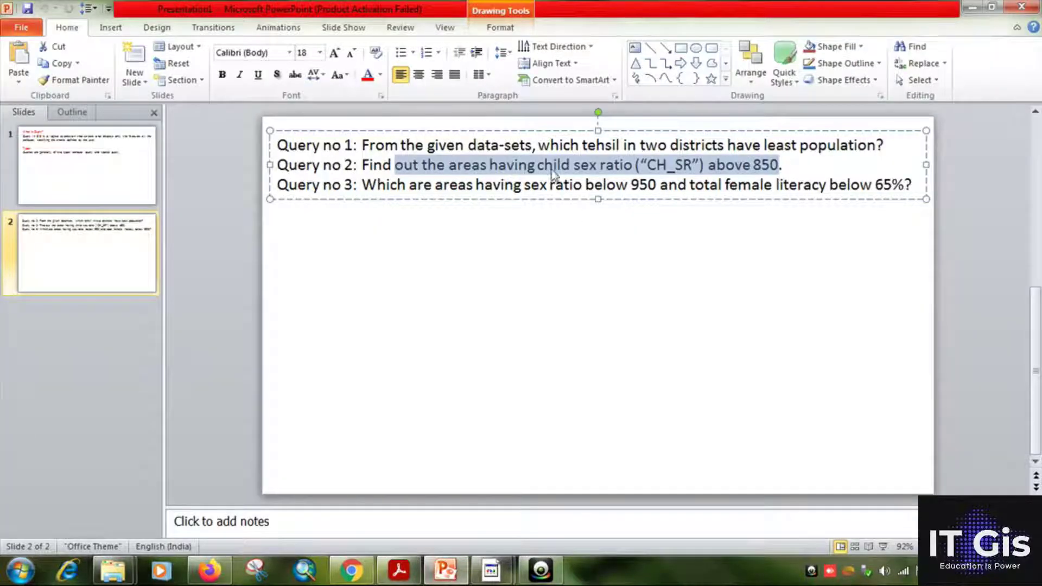
left_click(453, 561)
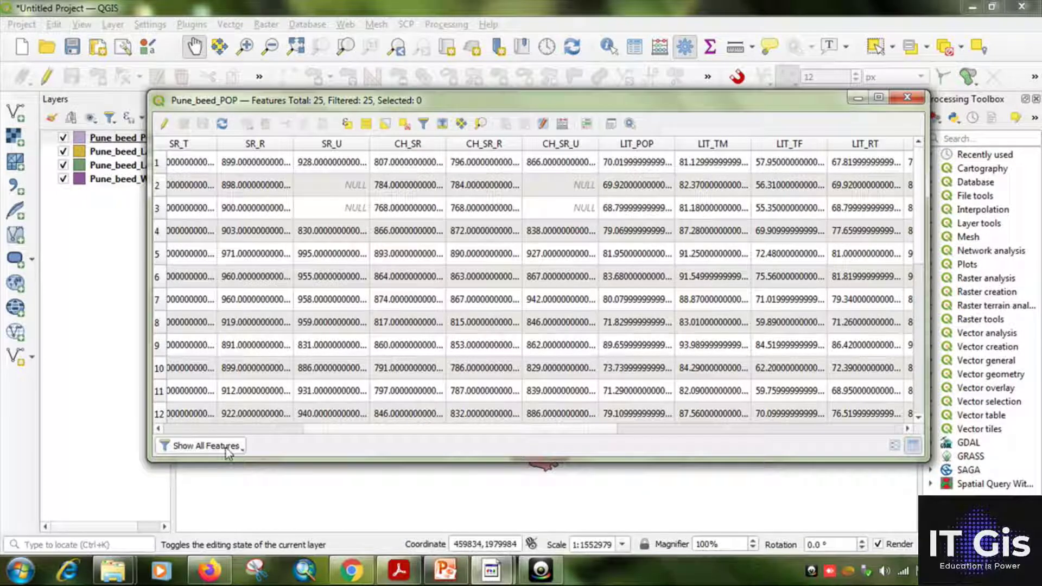
left_click(228, 446)
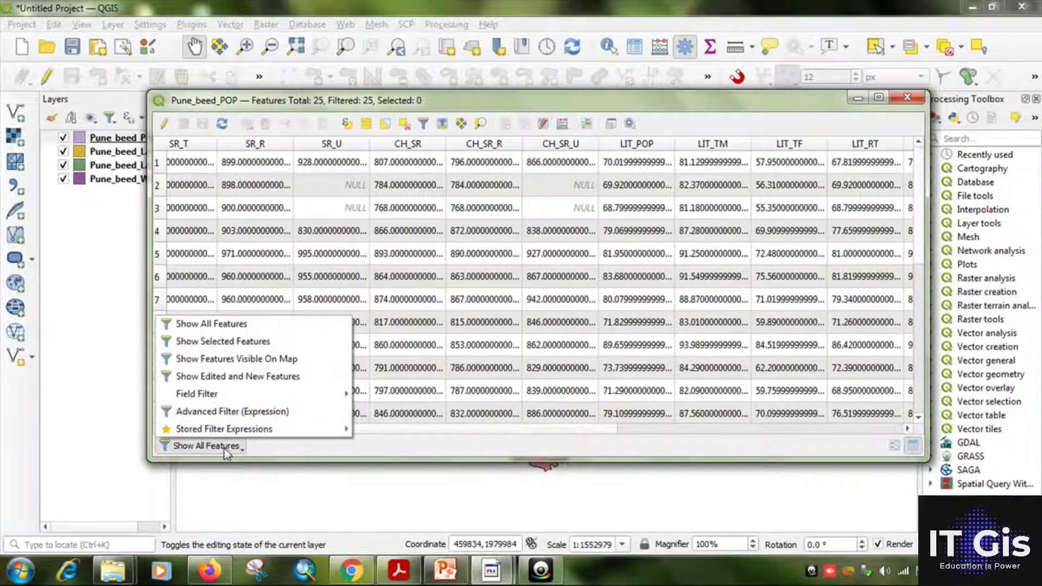
Step: Choose Advanced Filter (Expression) and insert the CH_SR field into the expression
left_click(210, 416)
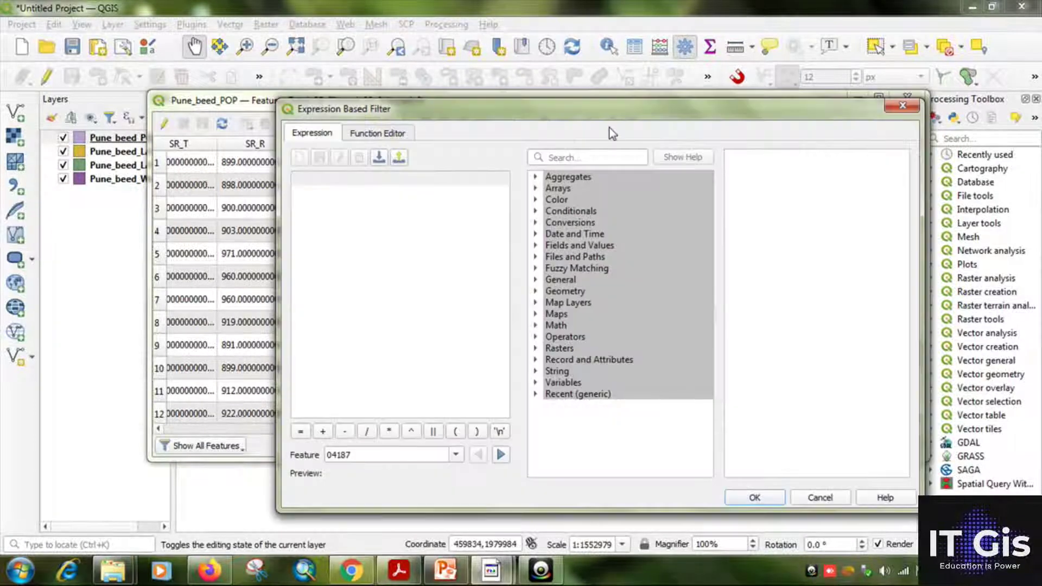
left_click_drag(610, 128, 690, 96)
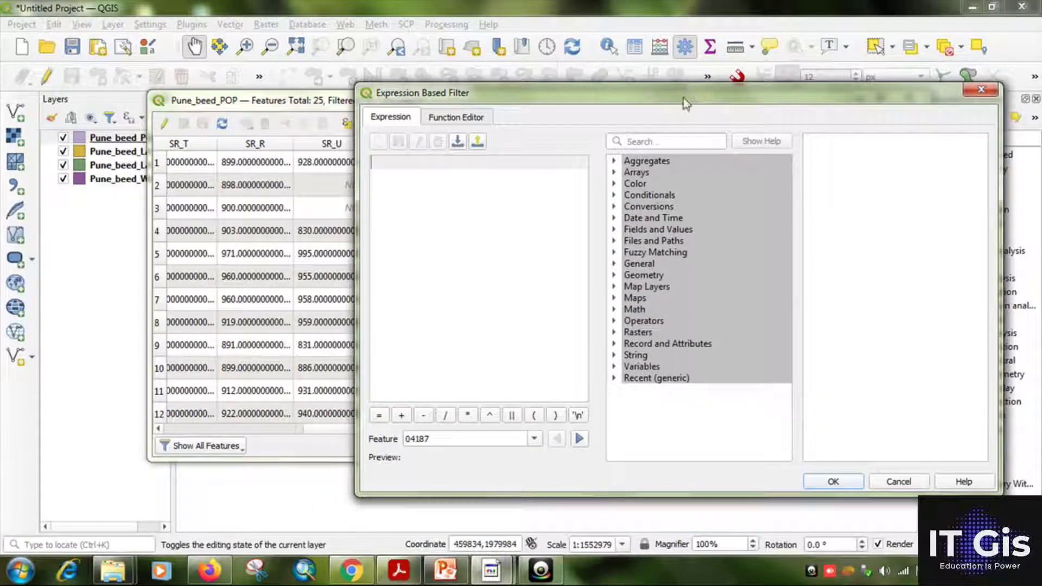
left_click(615, 230)
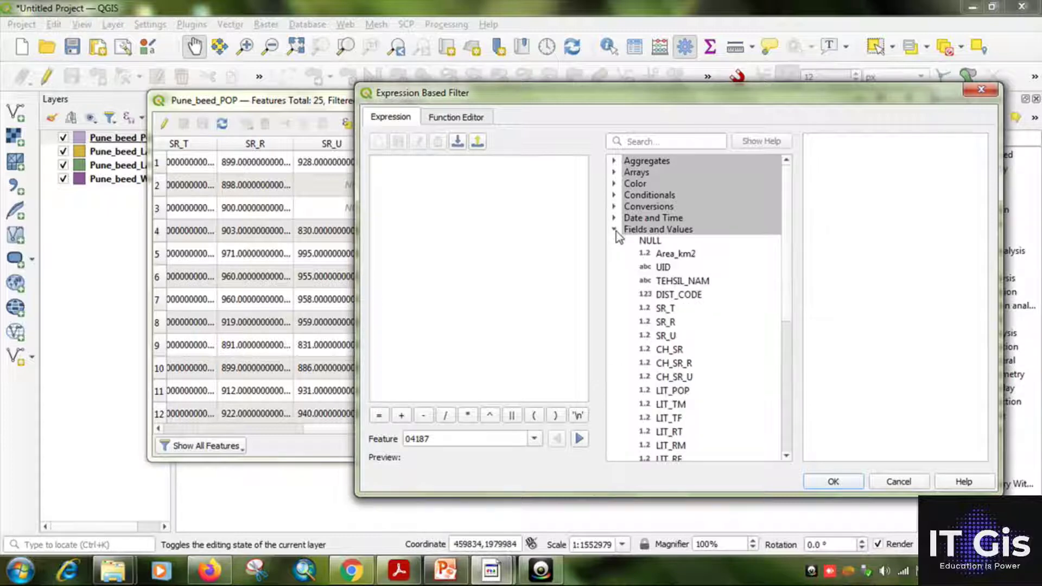
scroll(784, 281, "down", 2)
scroll(785, 281, "down", 1)
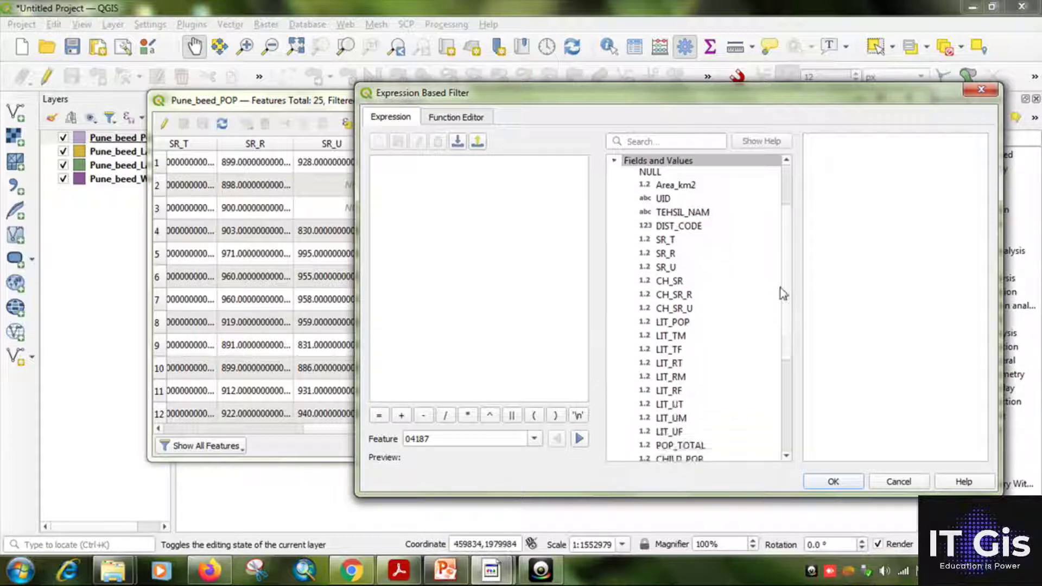
double_click(667, 283)
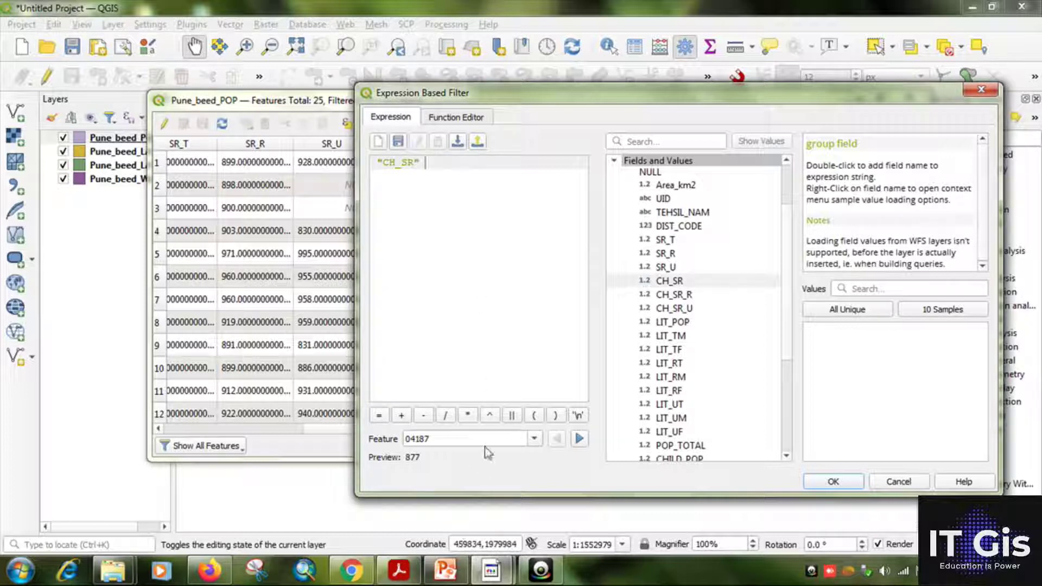
Step: Complete the expression as "CH_SR" > 850, apply it, and select all 11 resulting rows
left_click(451, 578)
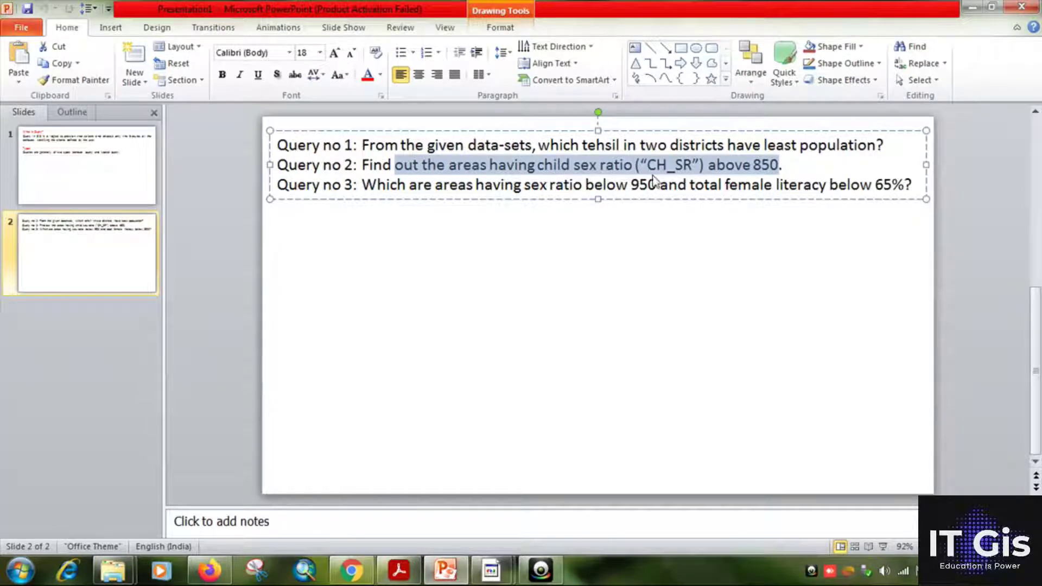
left_click(446, 571)
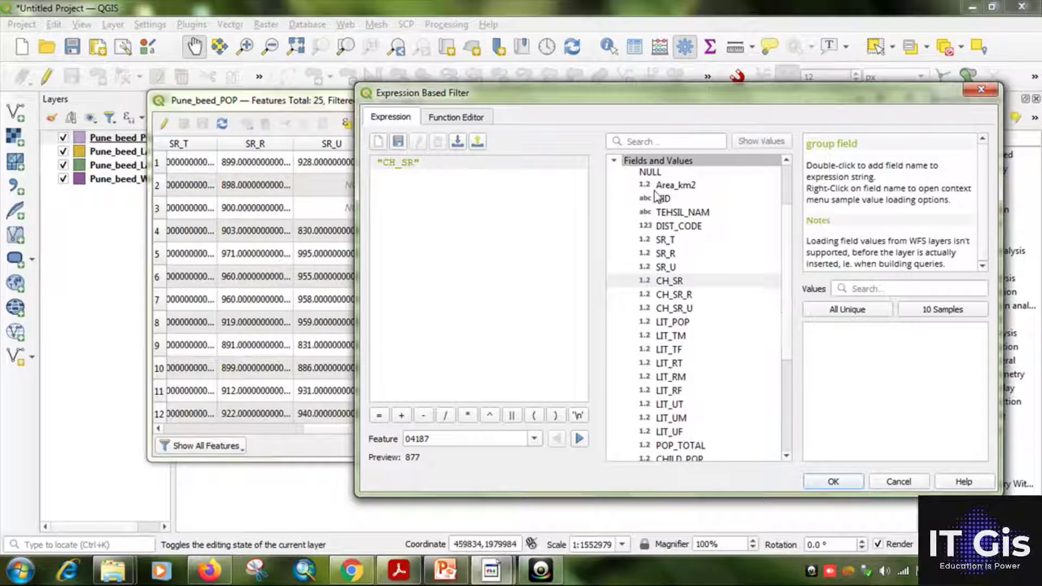
left_click(614, 160)
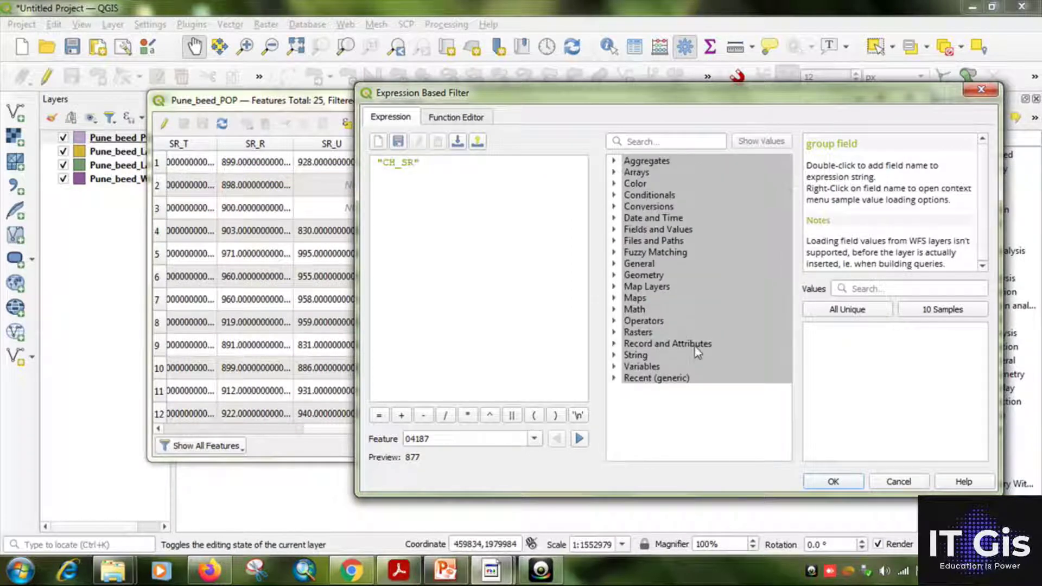
left_click(615, 323)
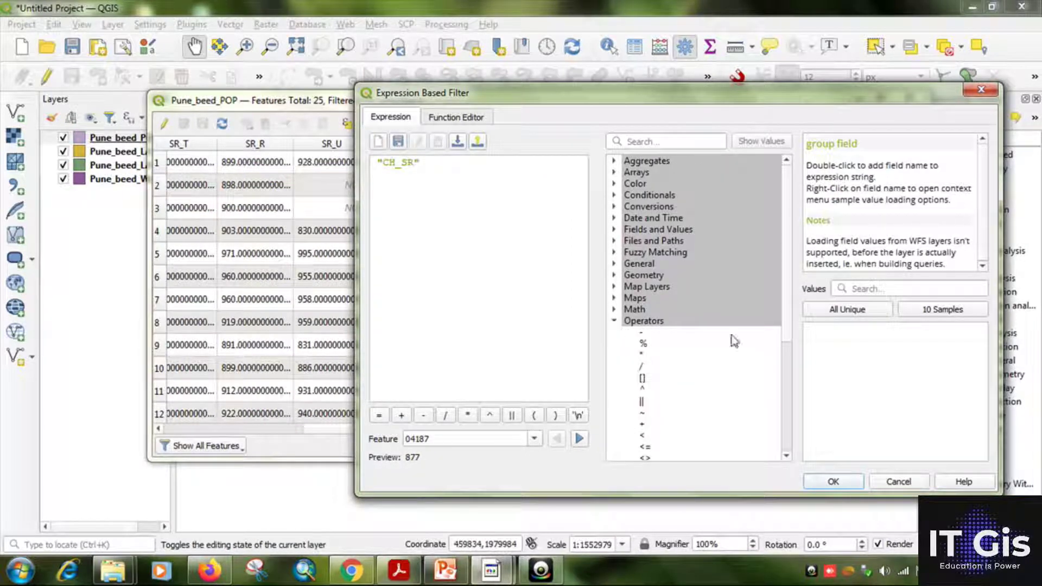
scroll(651, 400, "down", 1)
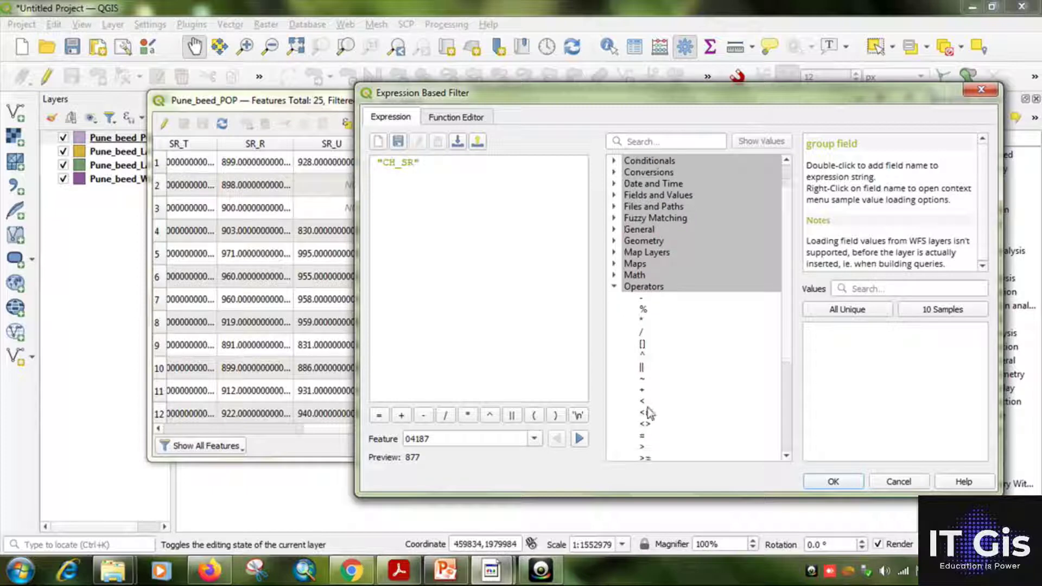
double_click(642, 447)
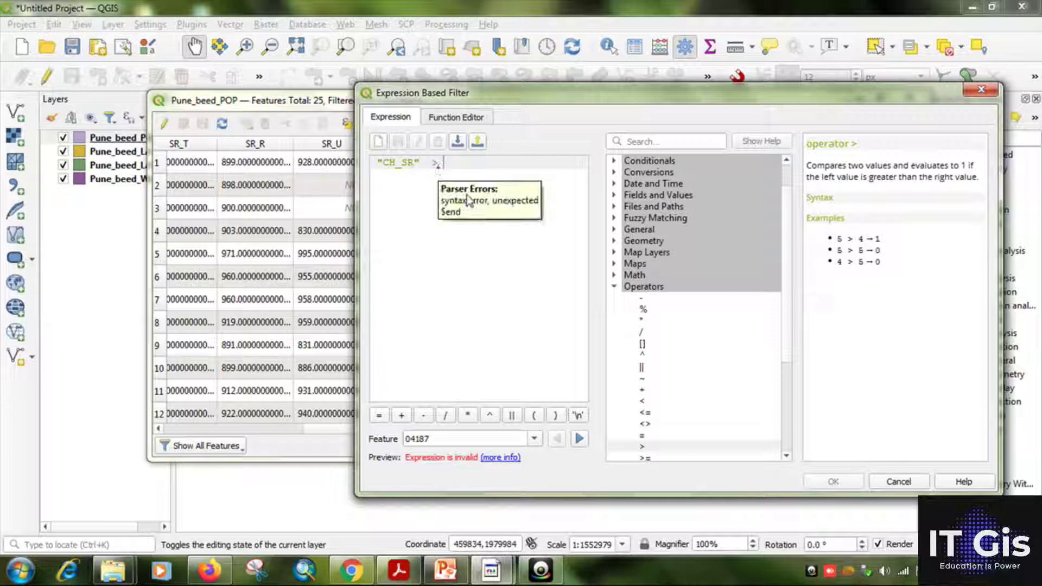
type("8")
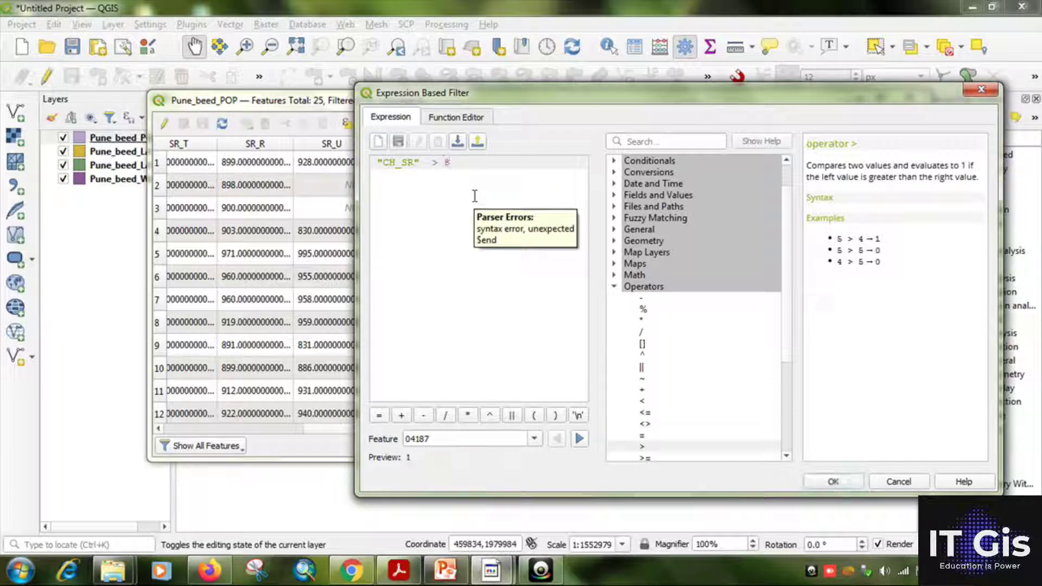
type("50")
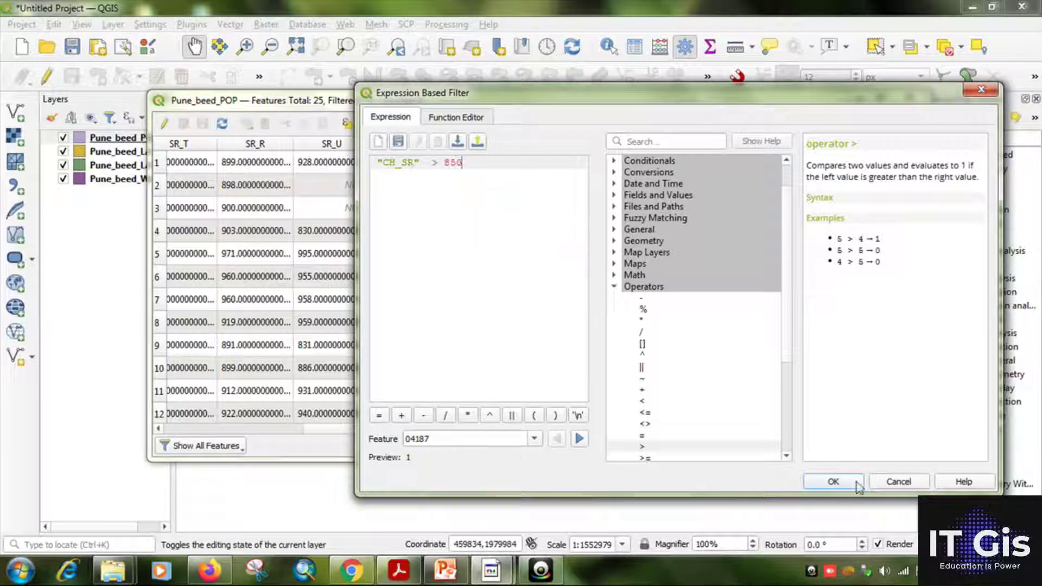
left_click(845, 477)
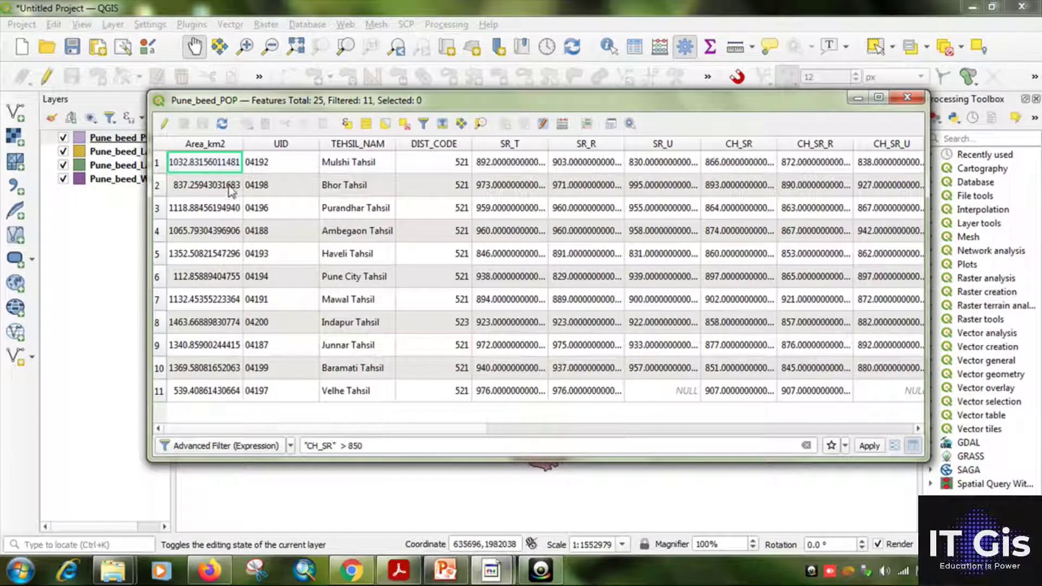
left_click_drag(168, 165, 148, 399)
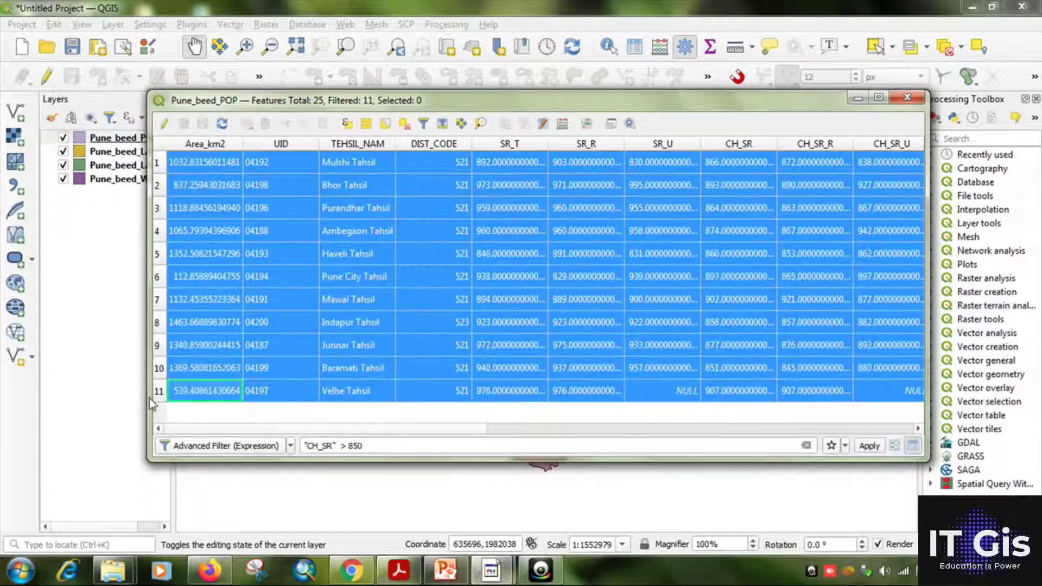
Step: Move the attribute table aside to view the 11 selected tehsils on the map, then restore it
left_click_drag(594, 108, 652, 345)
left_click_drag(637, 291, 587, 202)
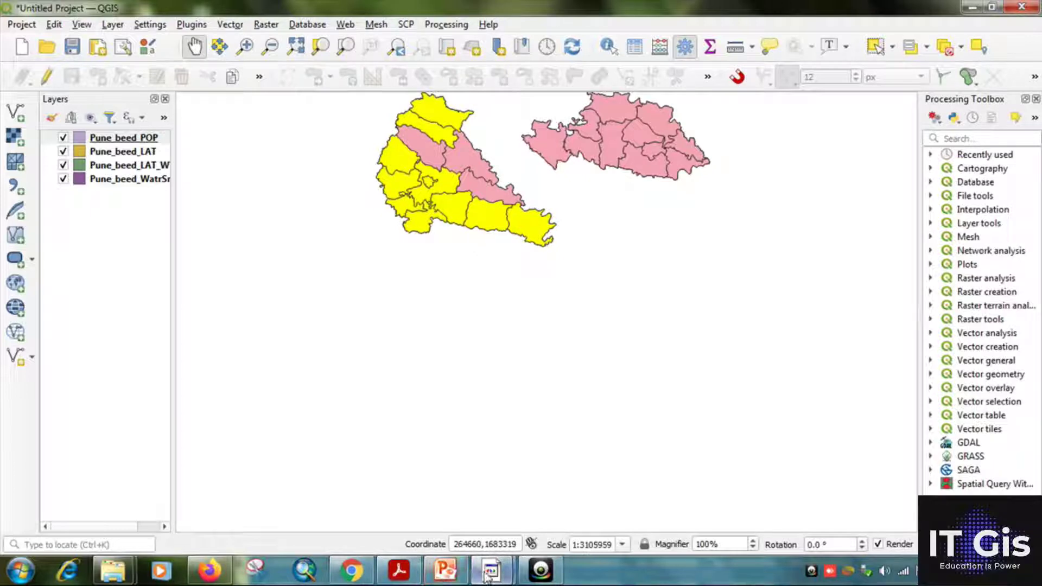
mouse_move(491, 569)
left_click(472, 508)
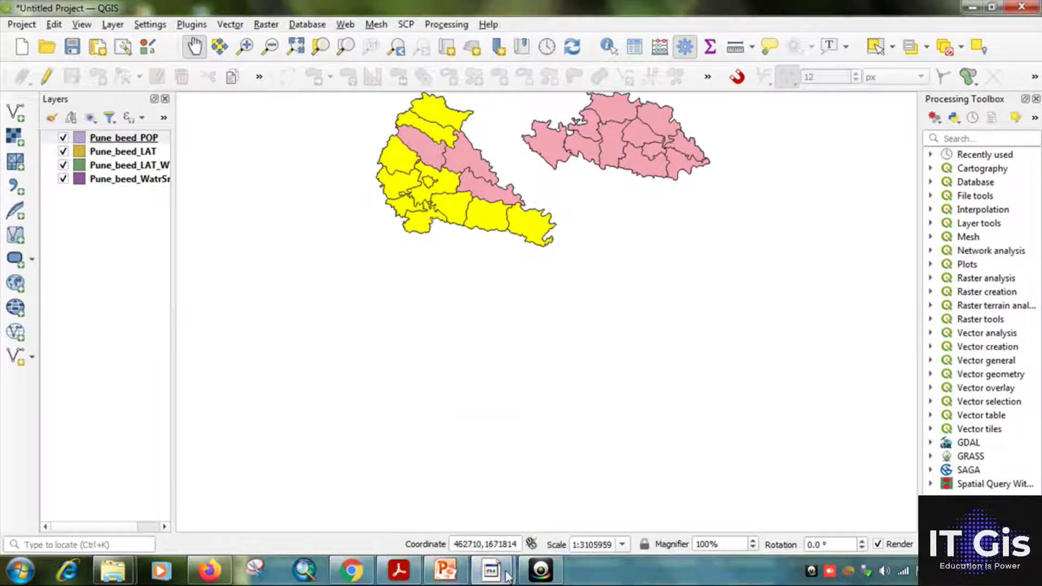
left_click(561, 506)
left_click_drag(843, 341, 765, 105)
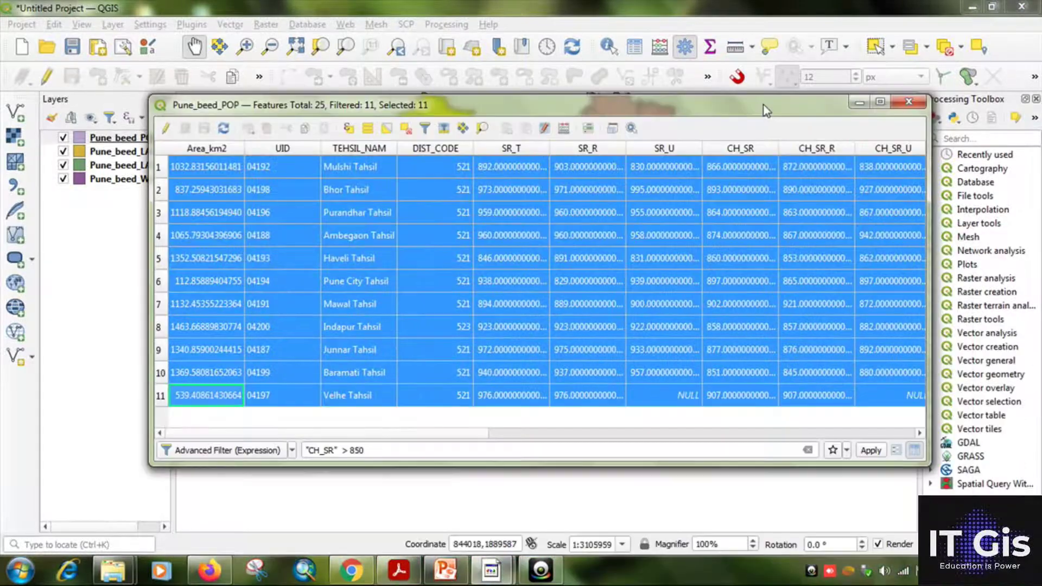
Step: Review the filter expression, switch back to Show All Features, deselect all rows, and go to PowerPoint
left_click(253, 450)
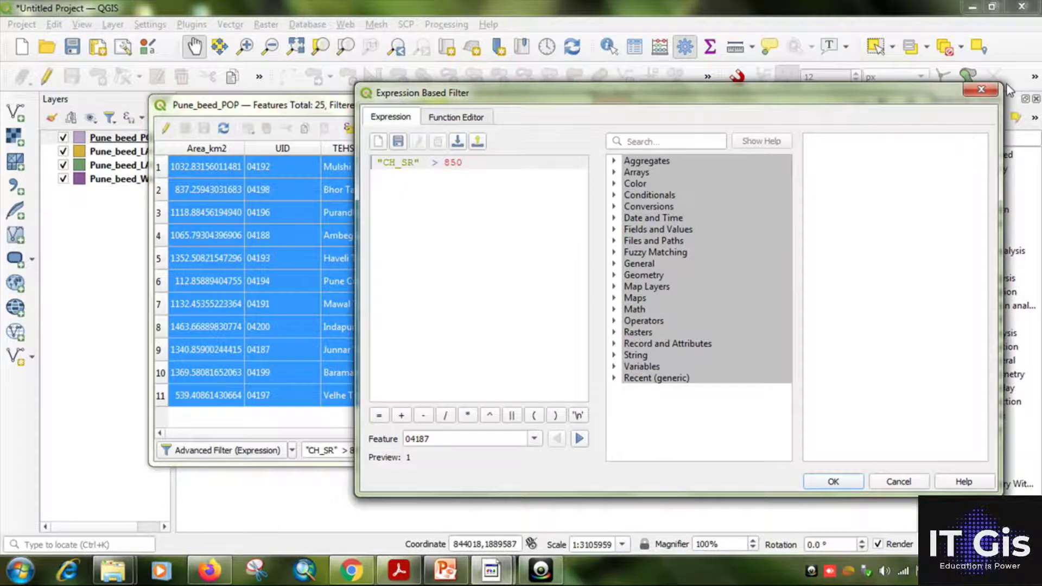
key("Escape")
left_click(292, 451)
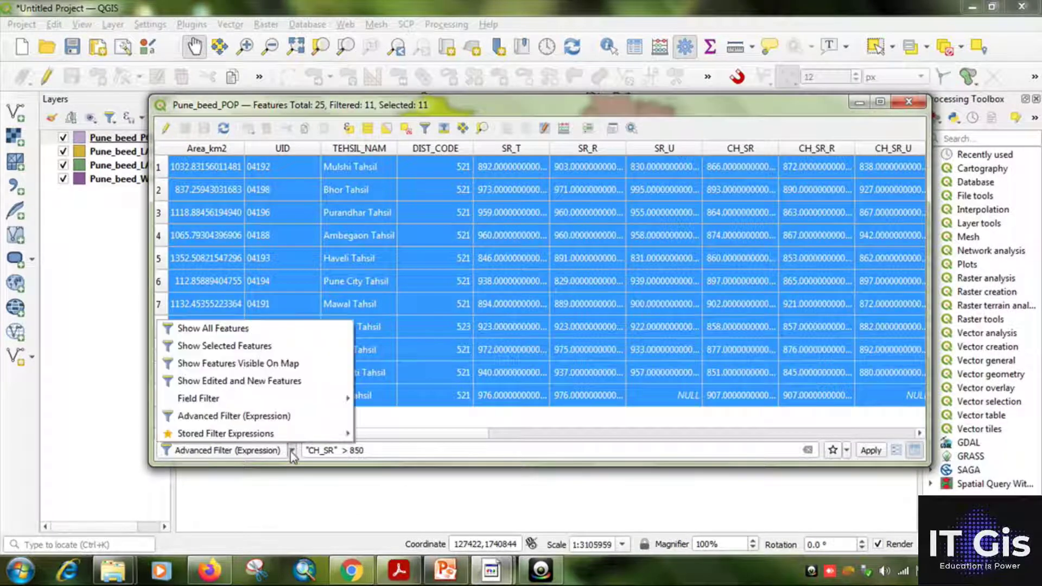
left_click(233, 328)
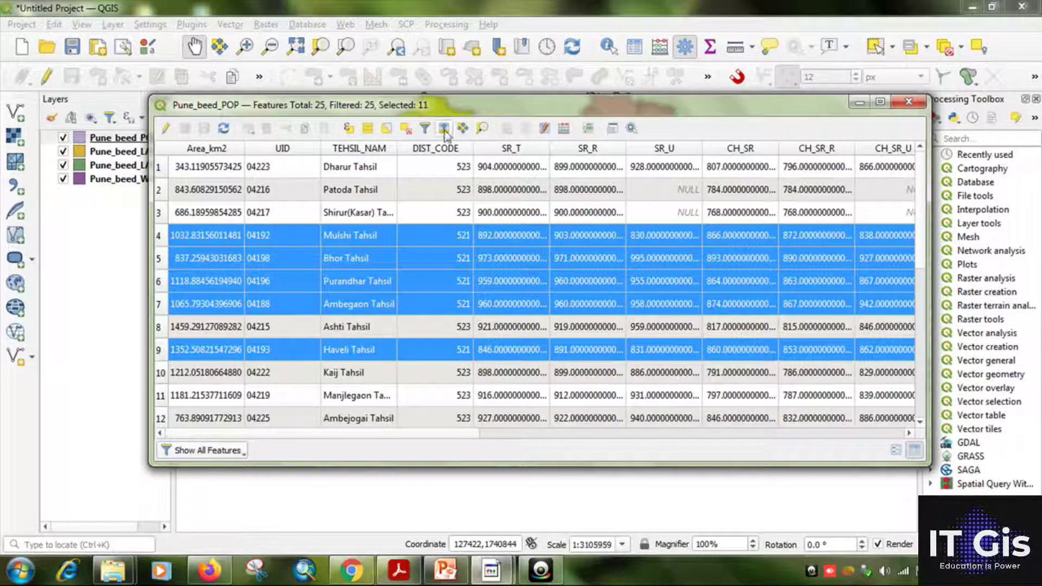
left_click(405, 129)
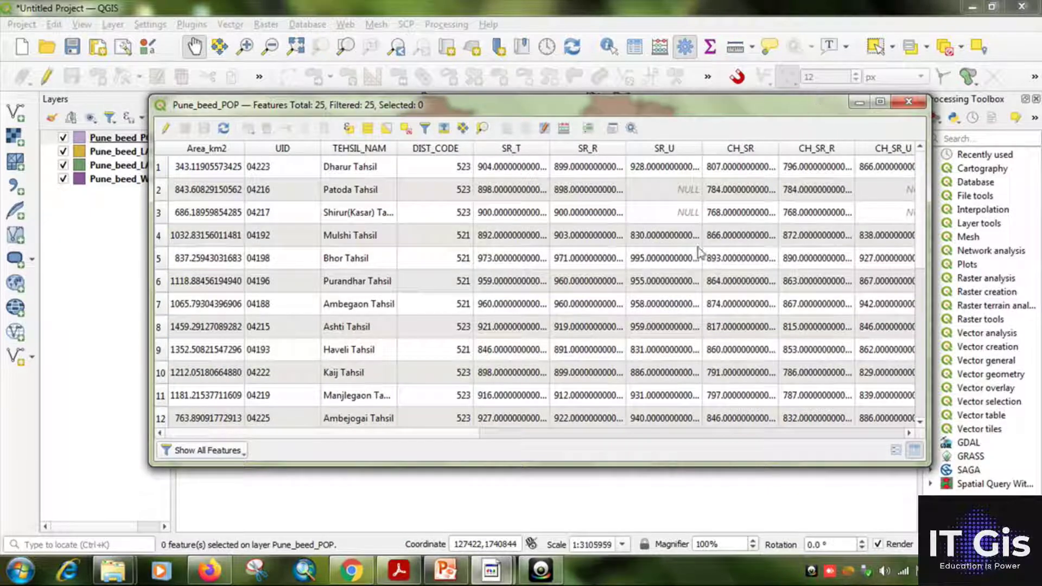
left_click(454, 579)
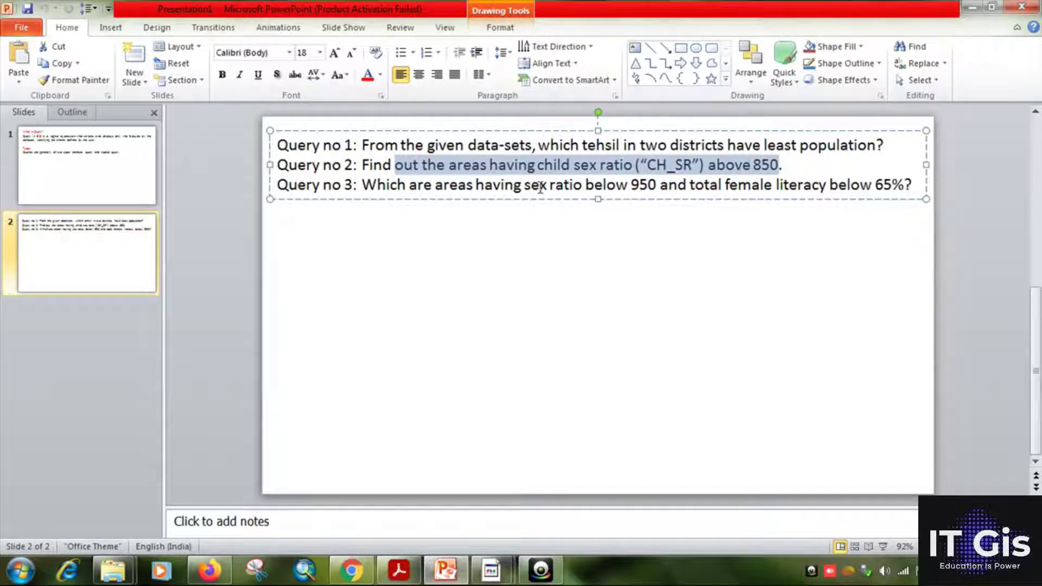
Step: Highlight Query no 3's conditions (sex ratio below 950, female literacy below 65%), then return to QGIS
left_click_drag(540, 187, 903, 194)
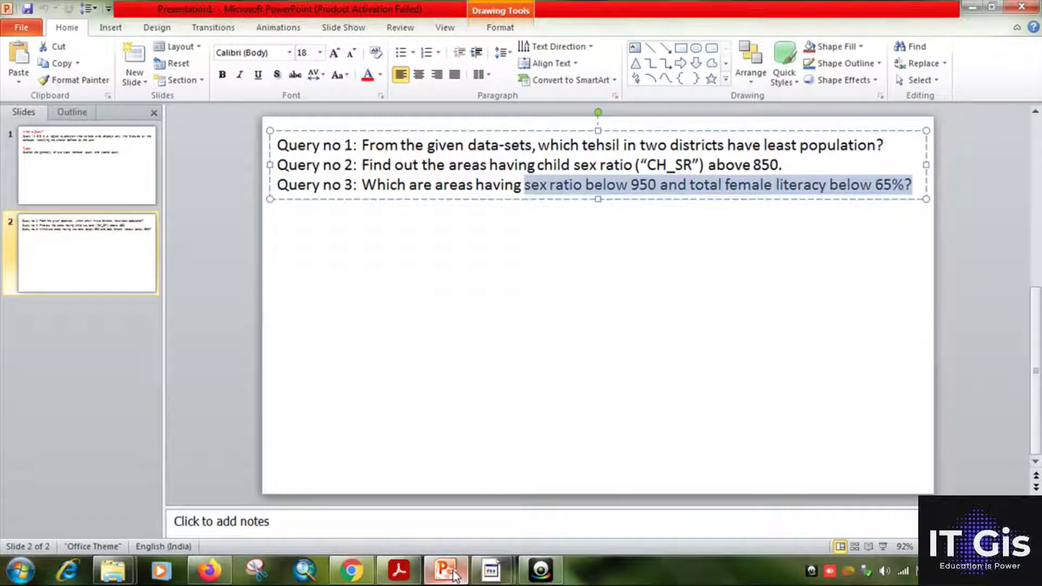
mouse_move(453, 578)
mouse_move(491, 570)
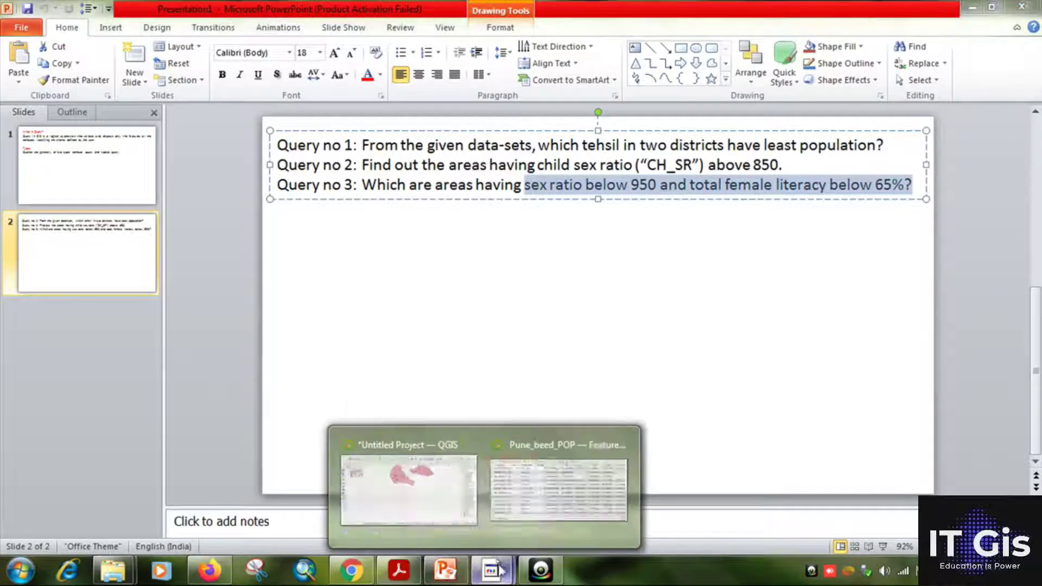
left_click(453, 491)
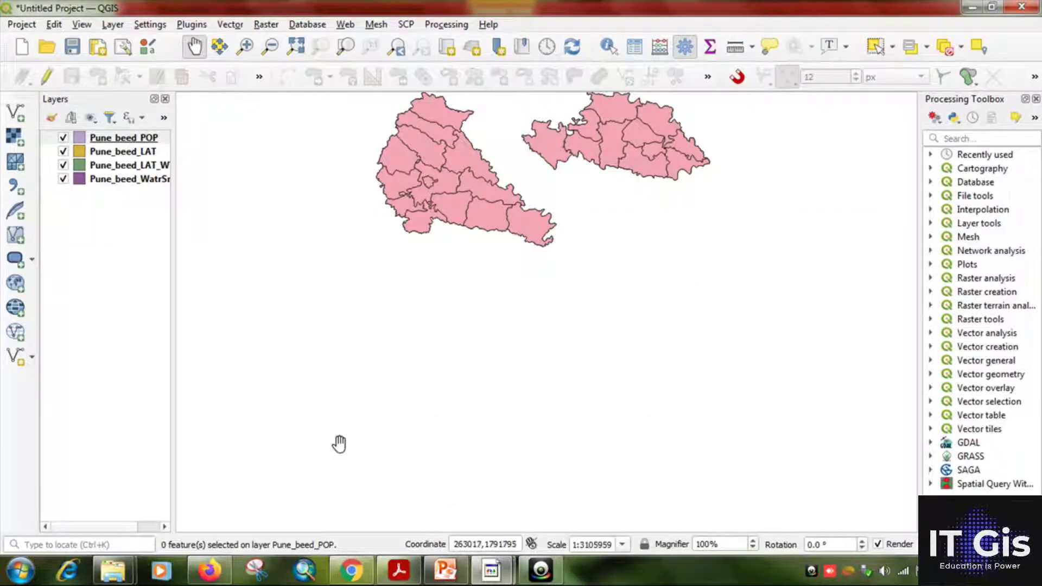
Step: Open the expression filter on the Pune_beed_POP table and insert the SR_T field
mouse_move(491, 570)
left_click(564, 526)
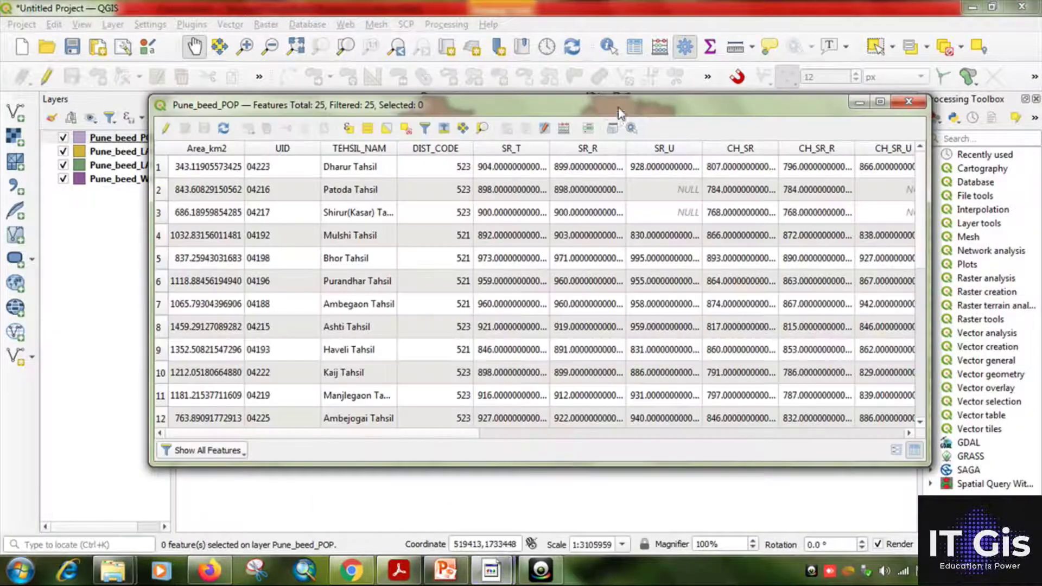
left_click_drag(618, 109, 628, 119)
left_click(212, 461)
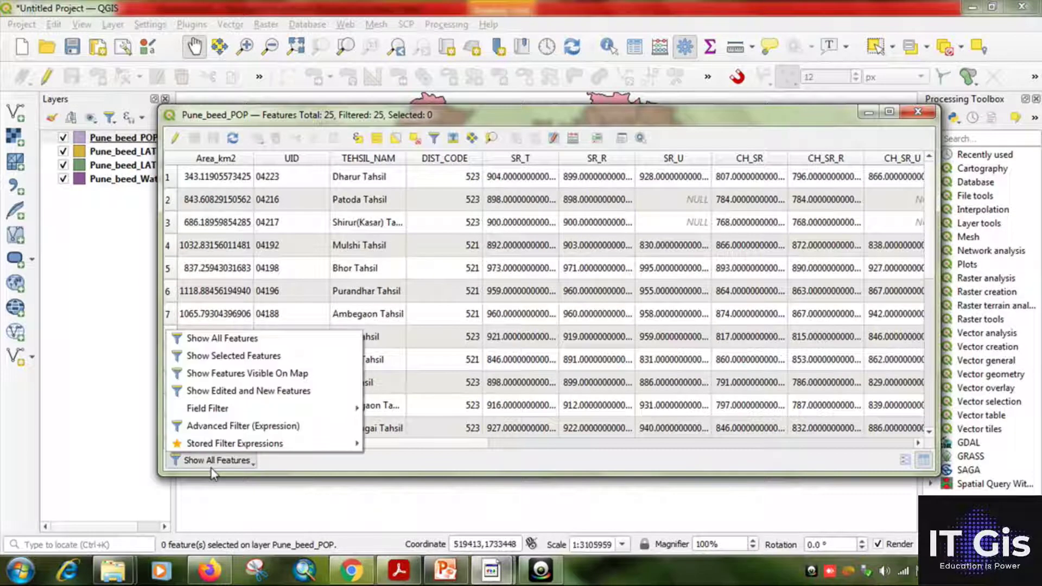
left_click(313, 429)
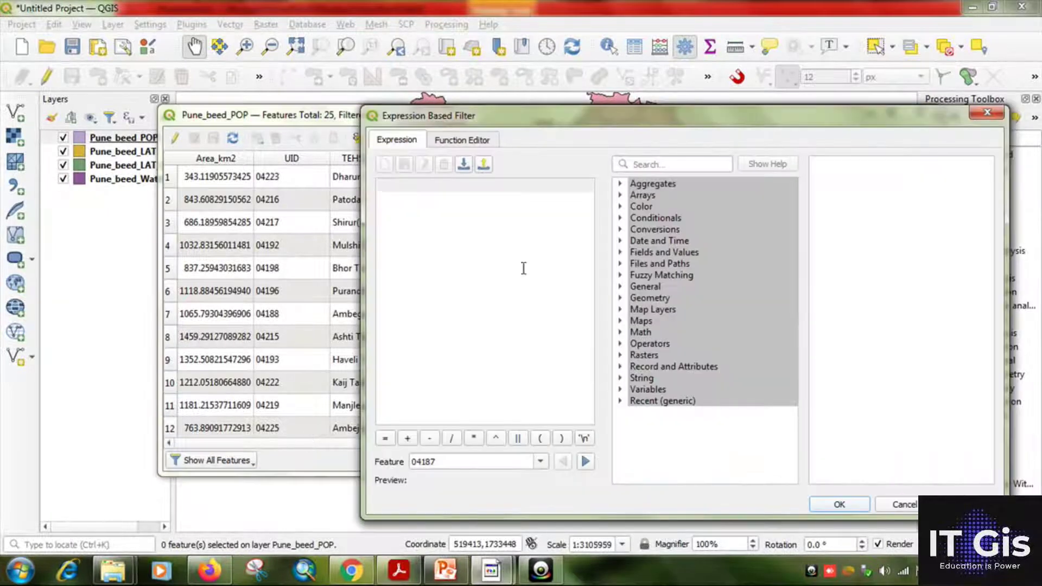
left_click(622, 253)
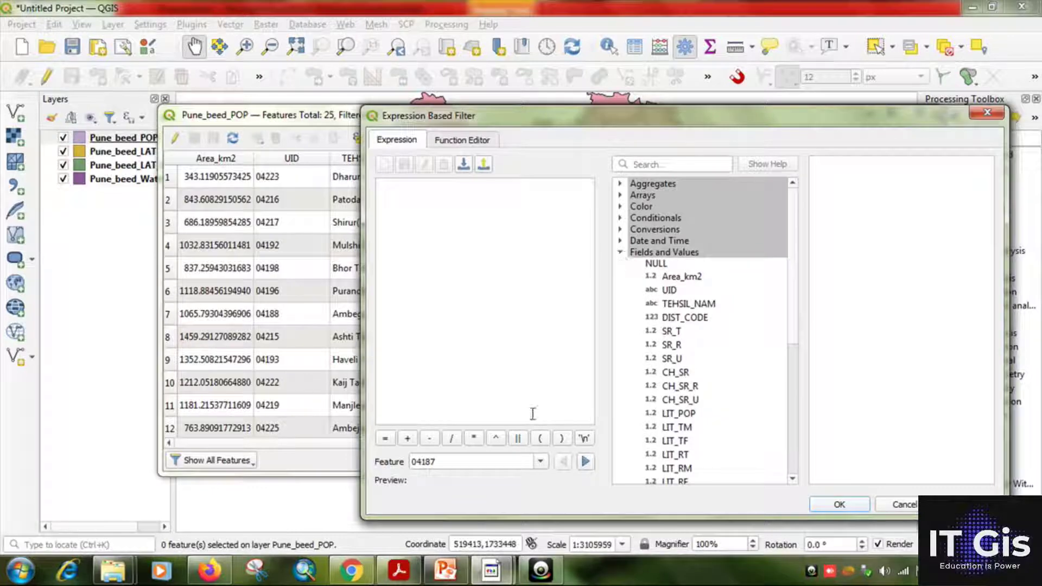
left_click(445, 579)
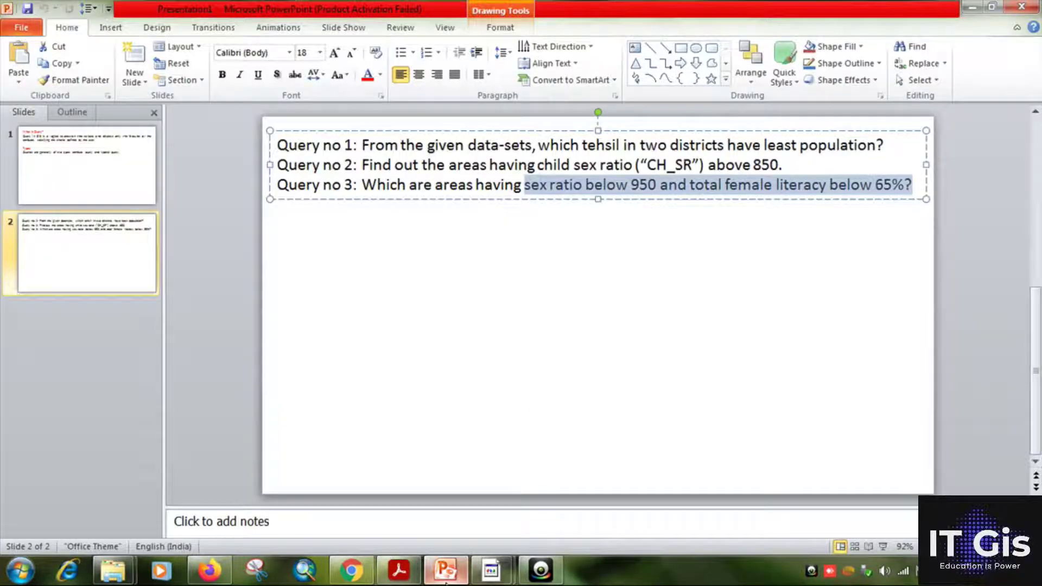
left_click(445, 579)
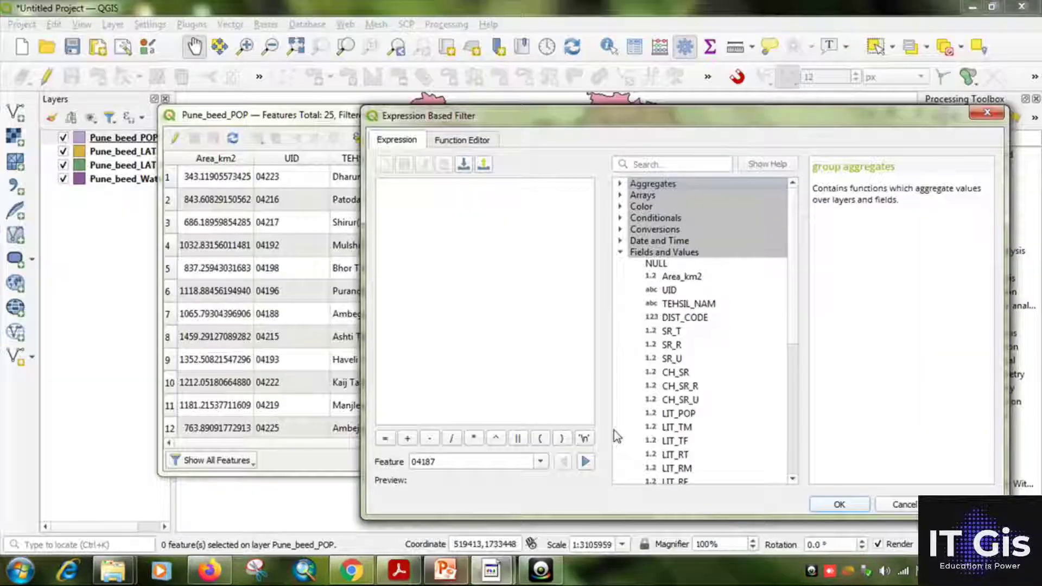
double_click(672, 332)
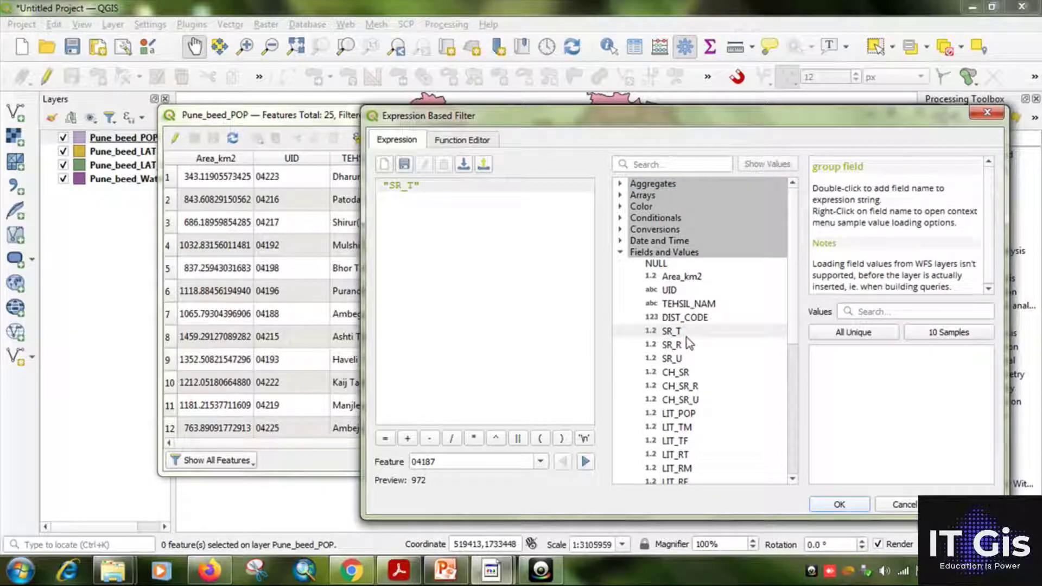
Step: Extend the expression to "SR_T" < 950 AND, checking query 3 on the slide
left_click(621, 252)
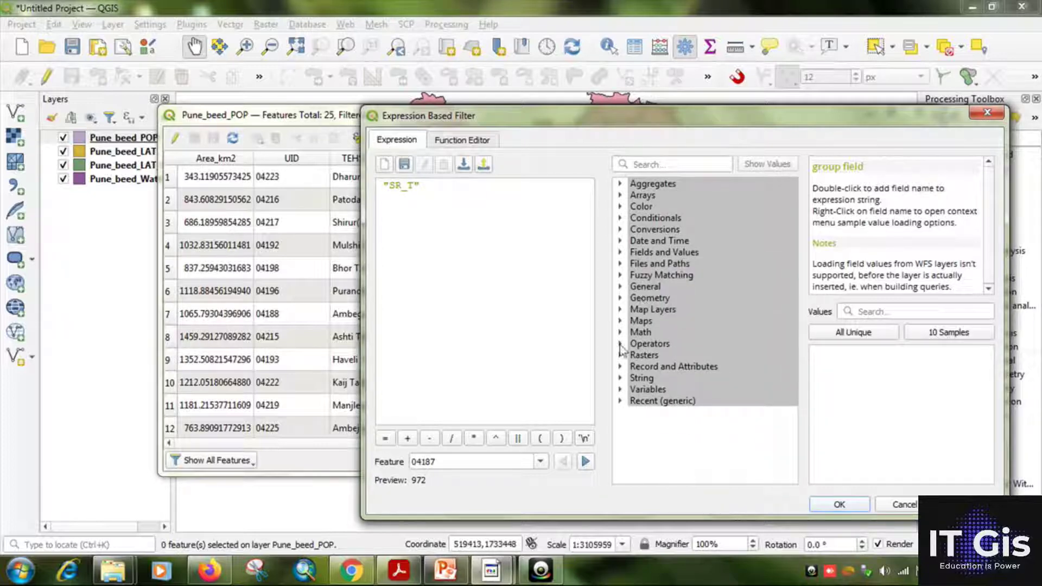
left_click(620, 346)
scroll(665, 400, "down", 2)
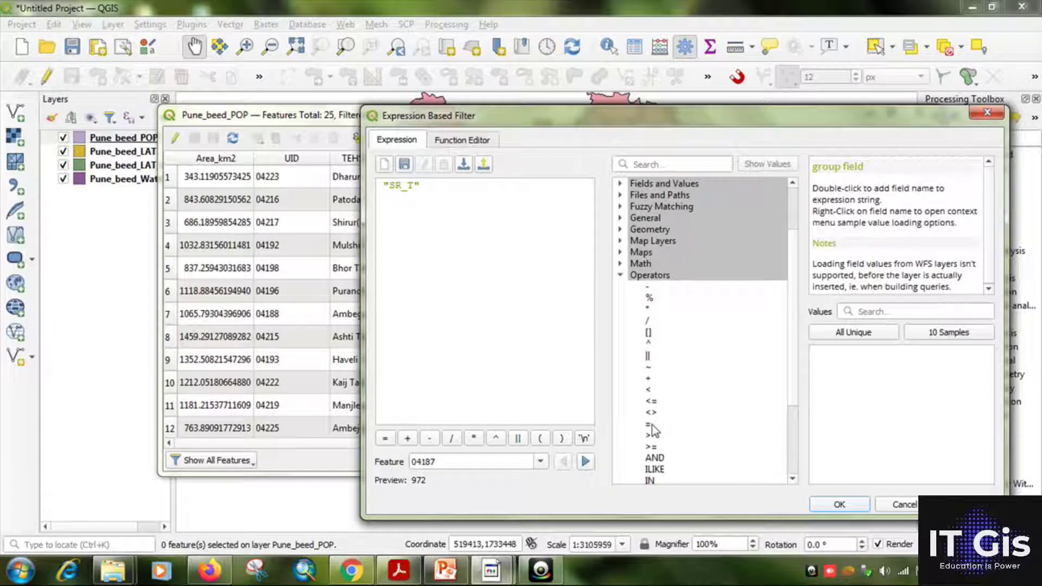
double_click(647, 390)
left_click(620, 275)
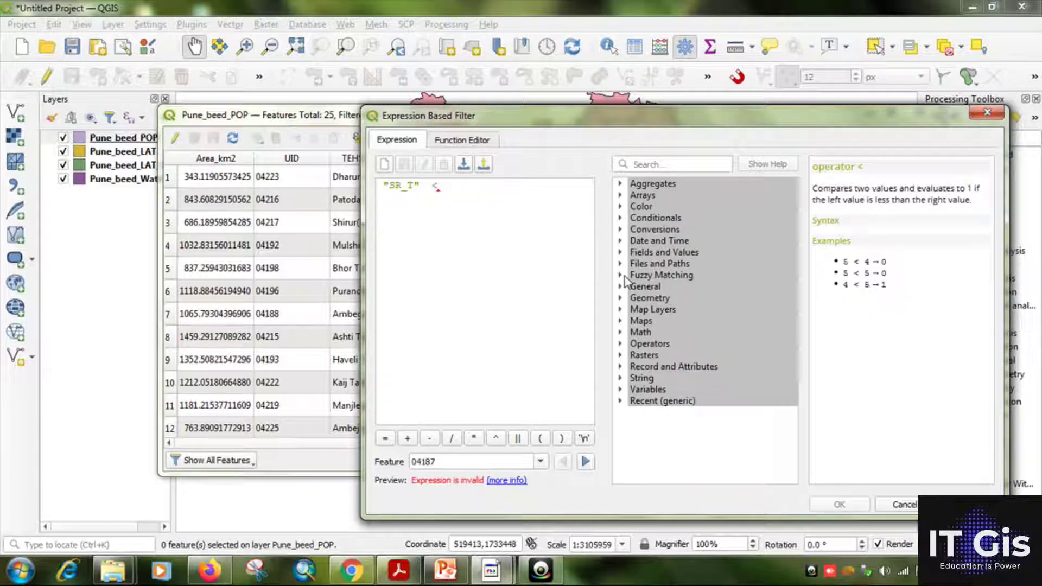
left_click(544, 209)
type("950")
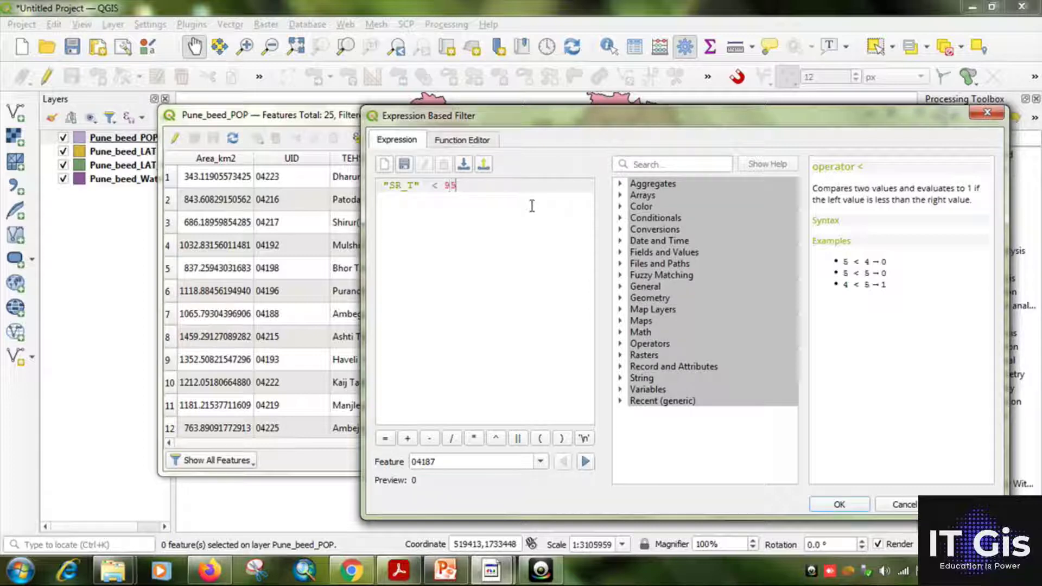
left_click(620, 345)
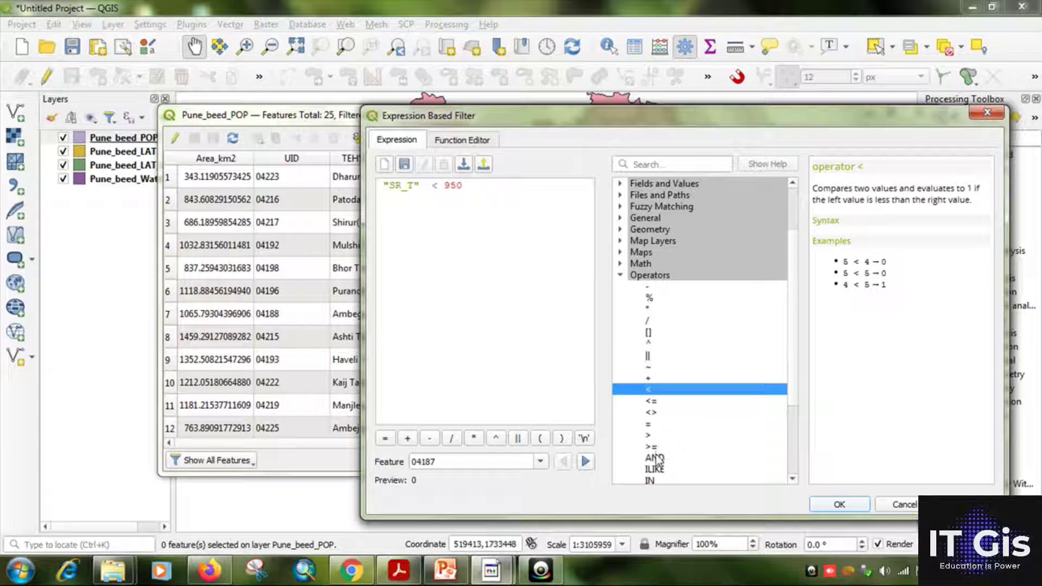
double_click(655, 458)
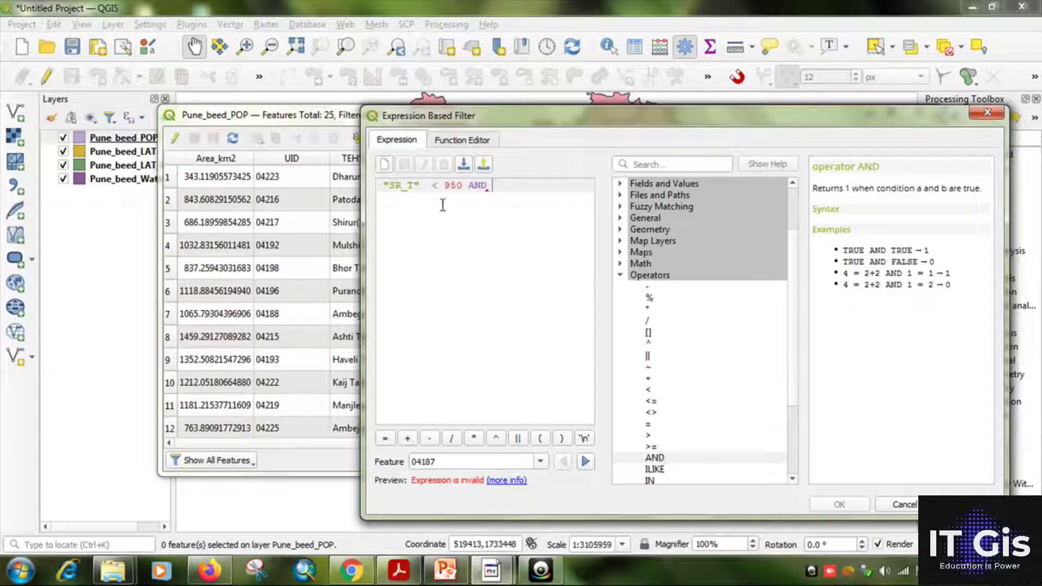
left_click(445, 570)
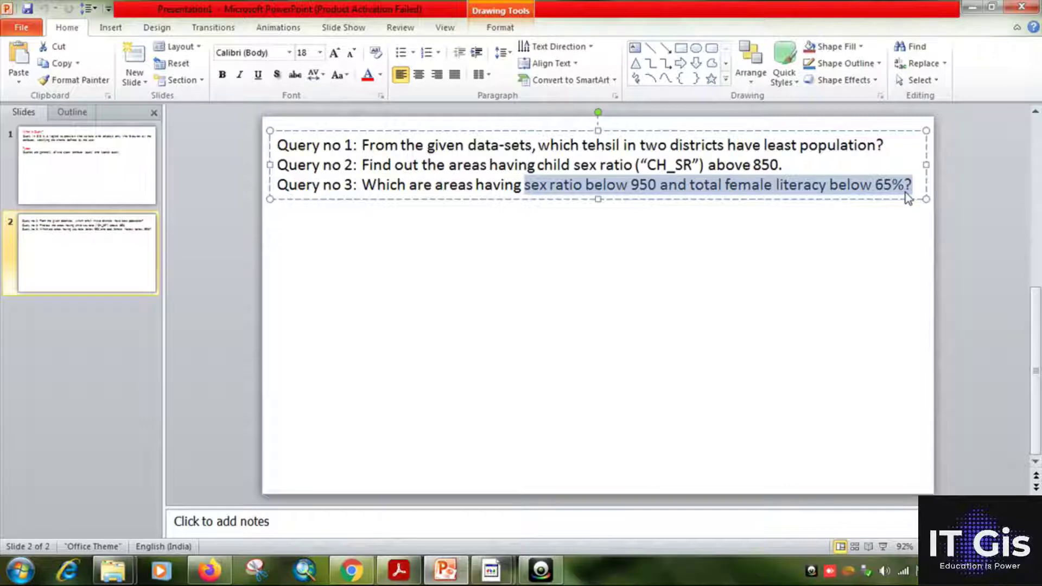
left_click(445, 569)
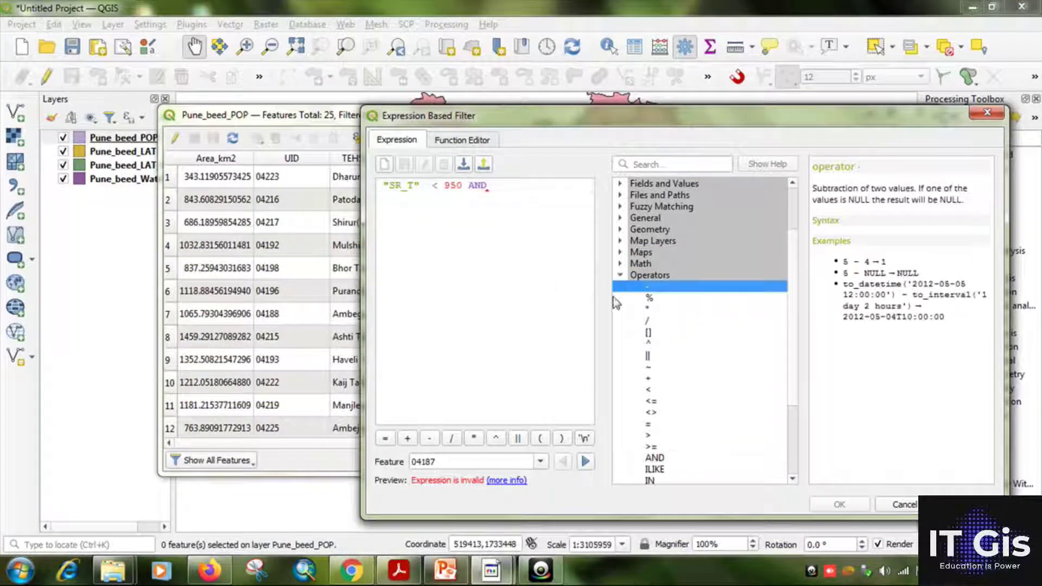
Step: Add the LIT_TF field after AND in the filter expression
left_click(620, 275)
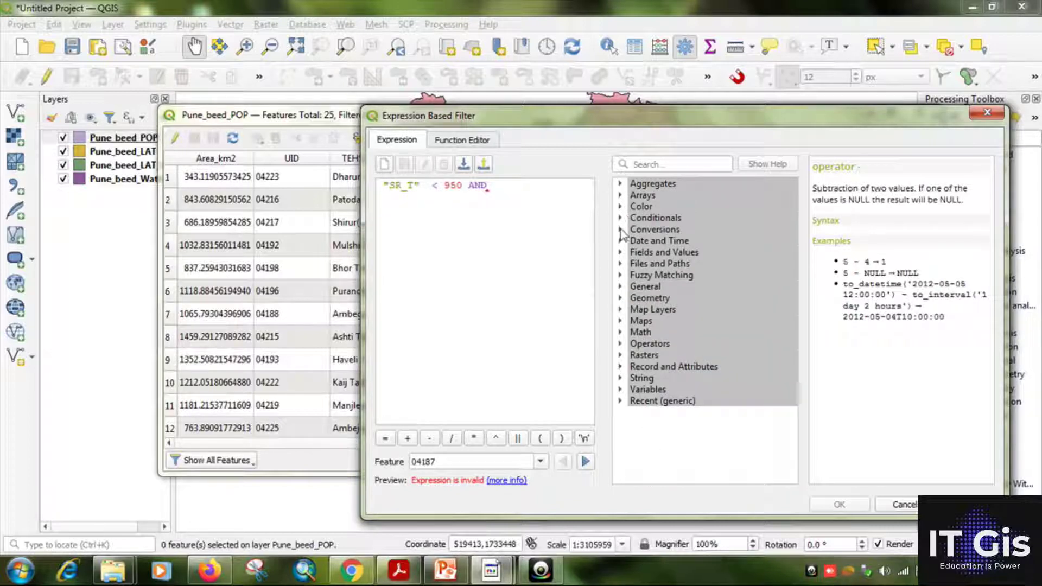
left_click(621, 252)
scroll(710, 331, "down", 2)
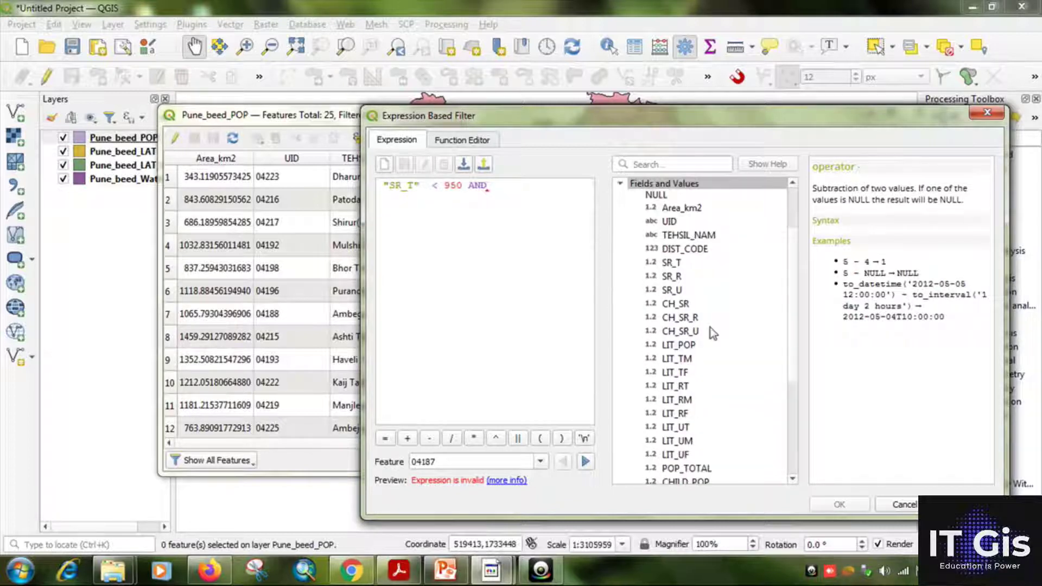
double_click(678, 373)
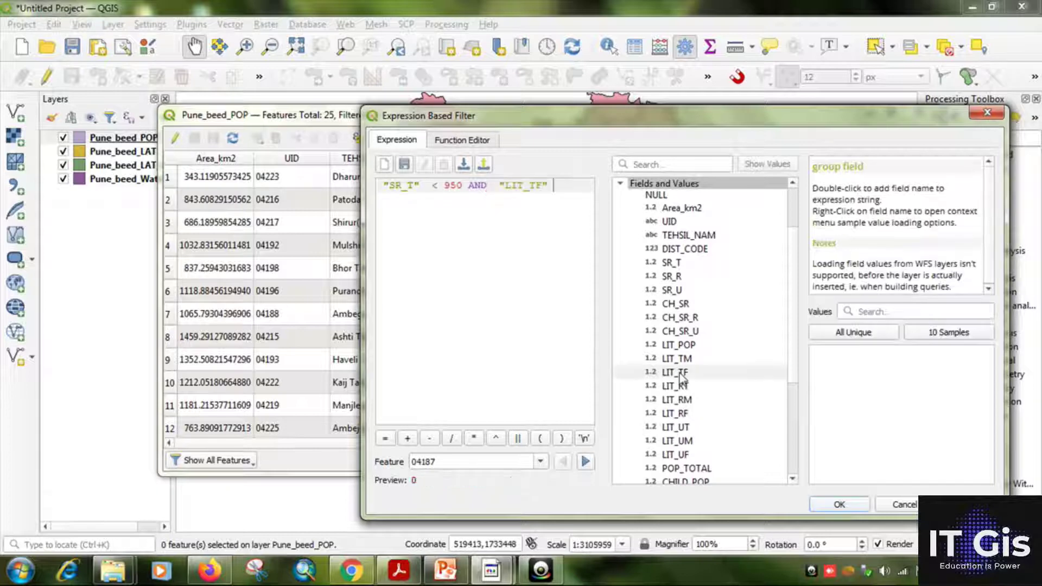
scroll(658, 252, "up", 2)
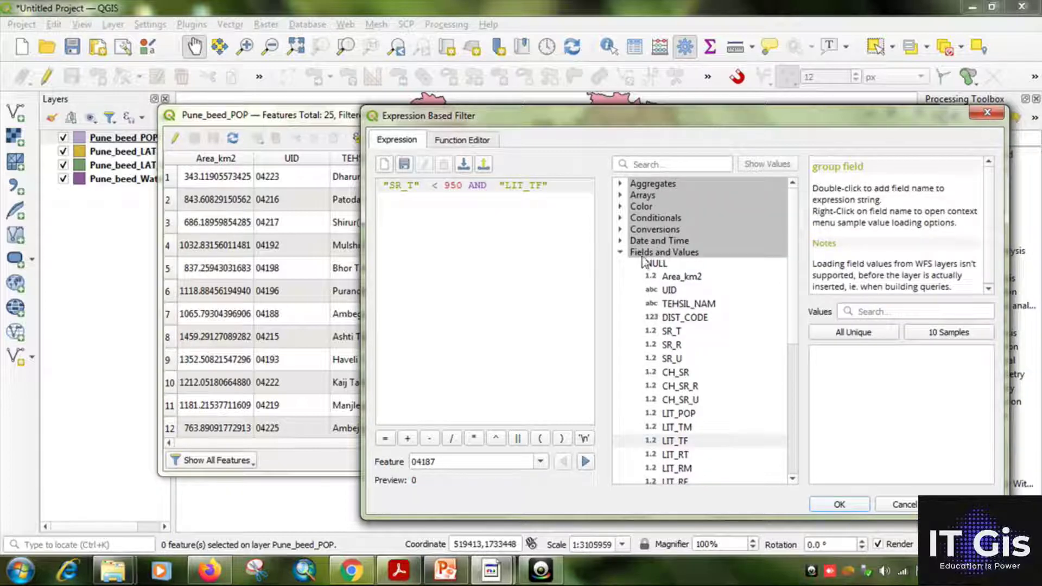
left_click(651, 252)
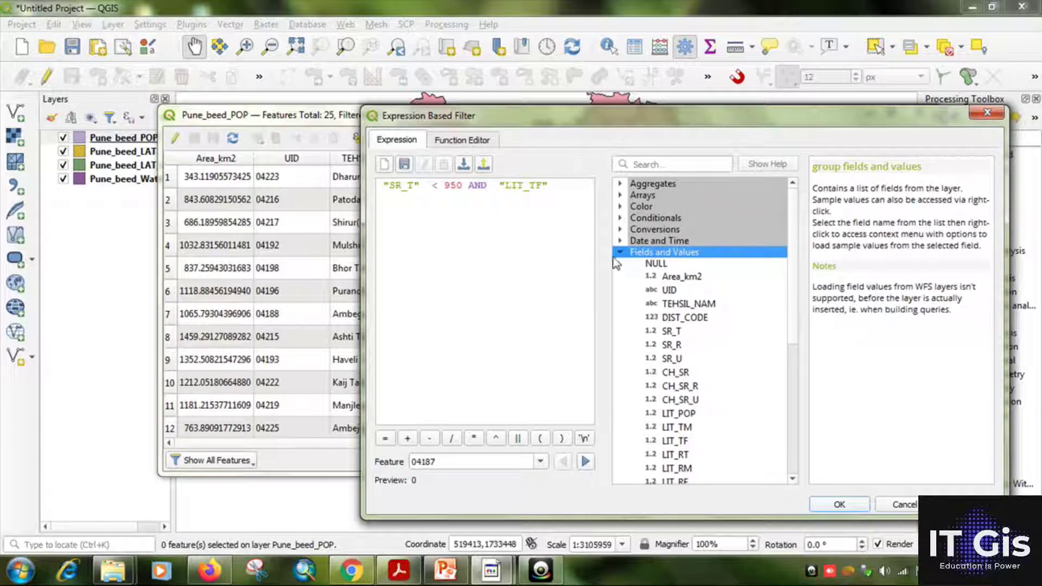
left_click(620, 252)
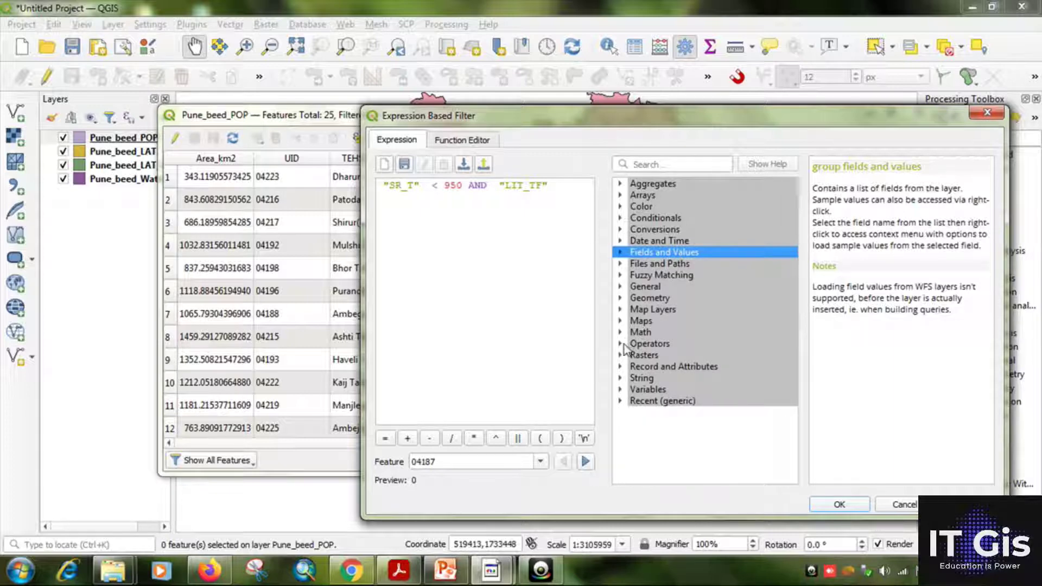
Step: Complete the condition as "LIT_TF" < 65 and apply the filter, leaving 8 of 25 tehsils
left_click(621, 345)
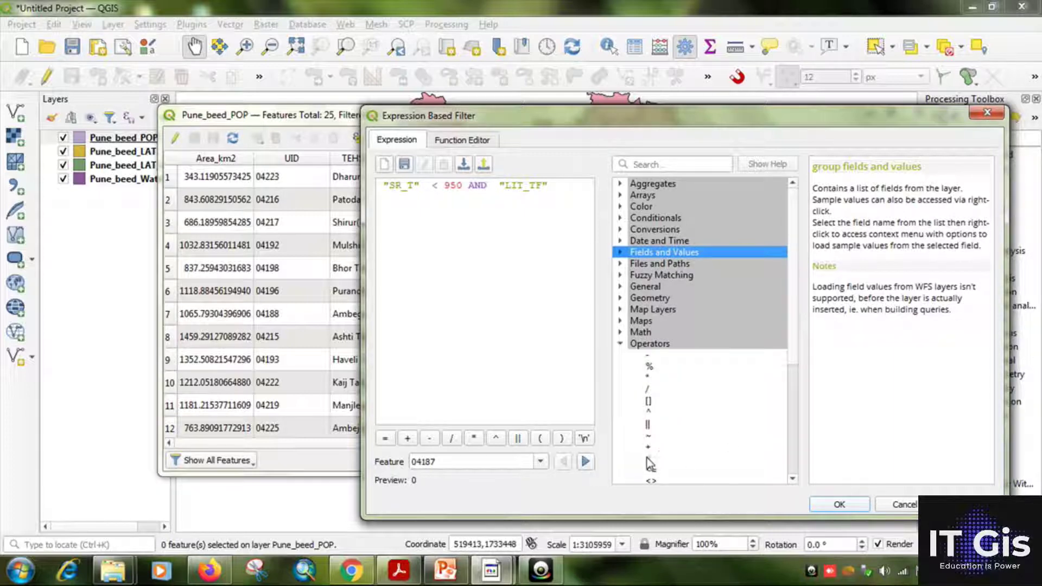
double_click(648, 460)
type("65")
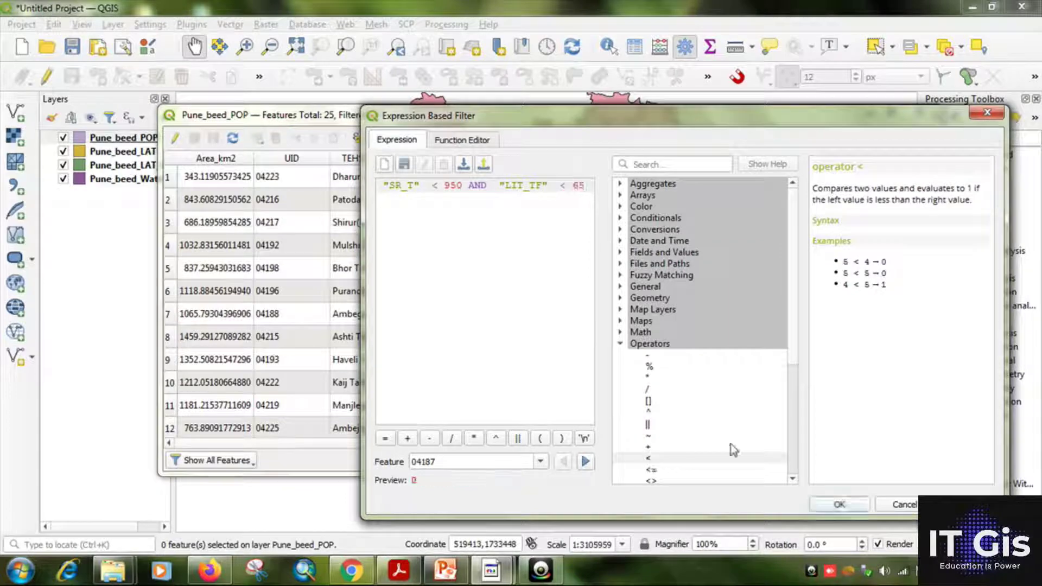
left_click(861, 503)
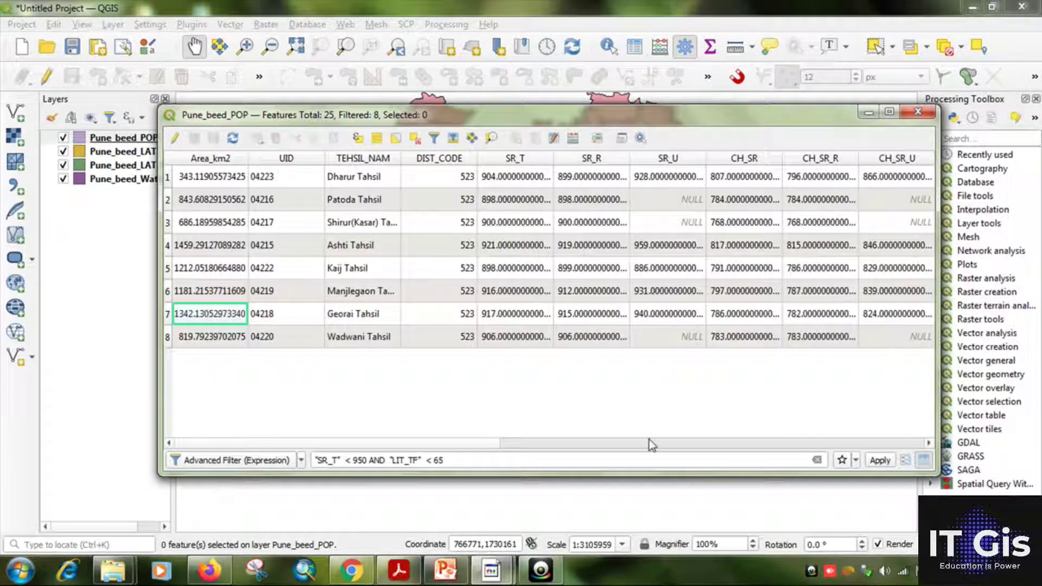
Step: Scroll across the sex ratio and literacy columns, then select all 8 filtered tehsil rows
left_click_drag(487, 446, 570, 449)
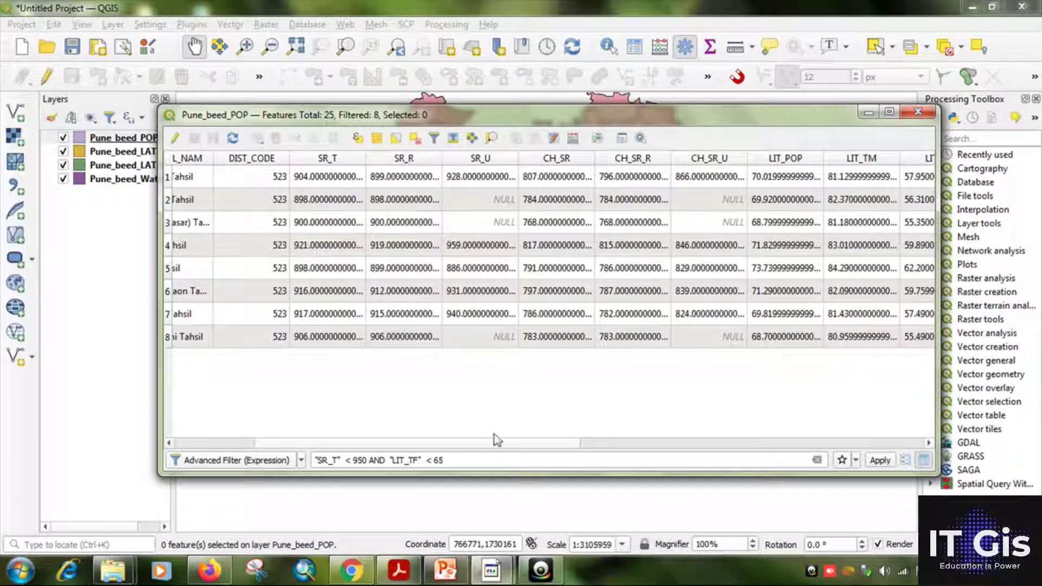
left_click_drag(495, 438, 647, 440)
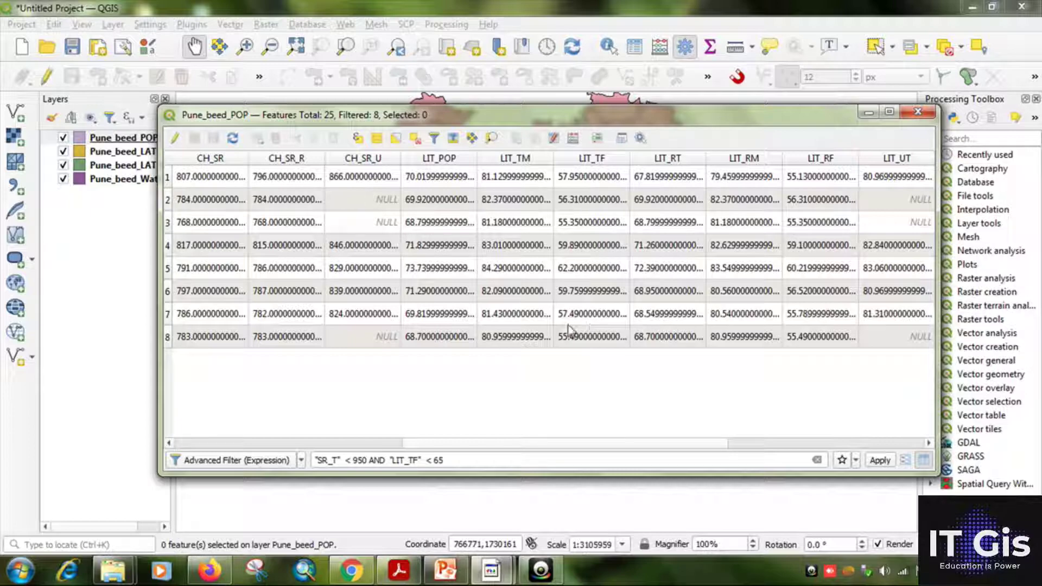
left_click_drag(512, 444, 282, 444)
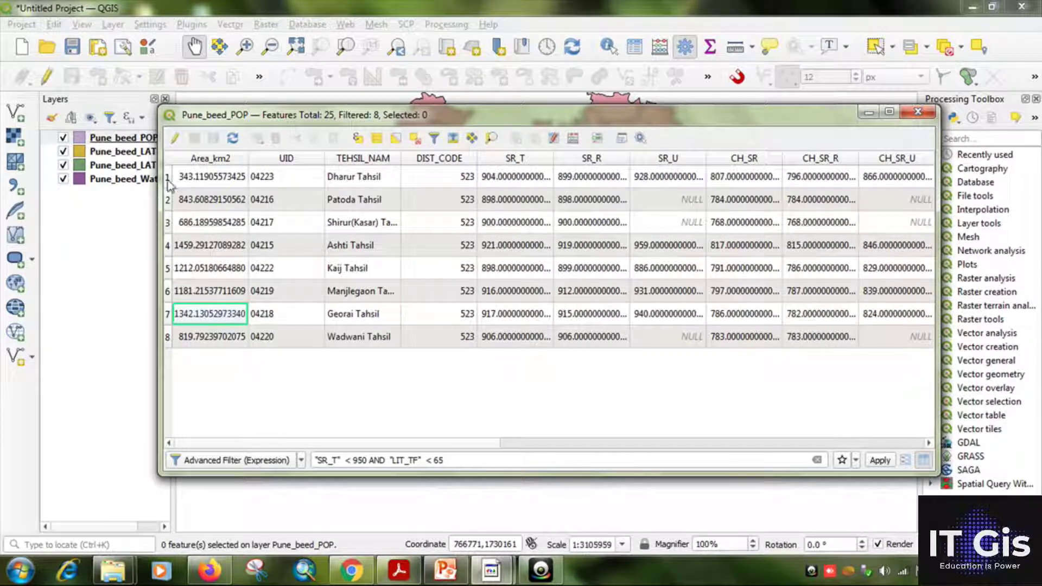
left_click_drag(167, 177, 169, 337)
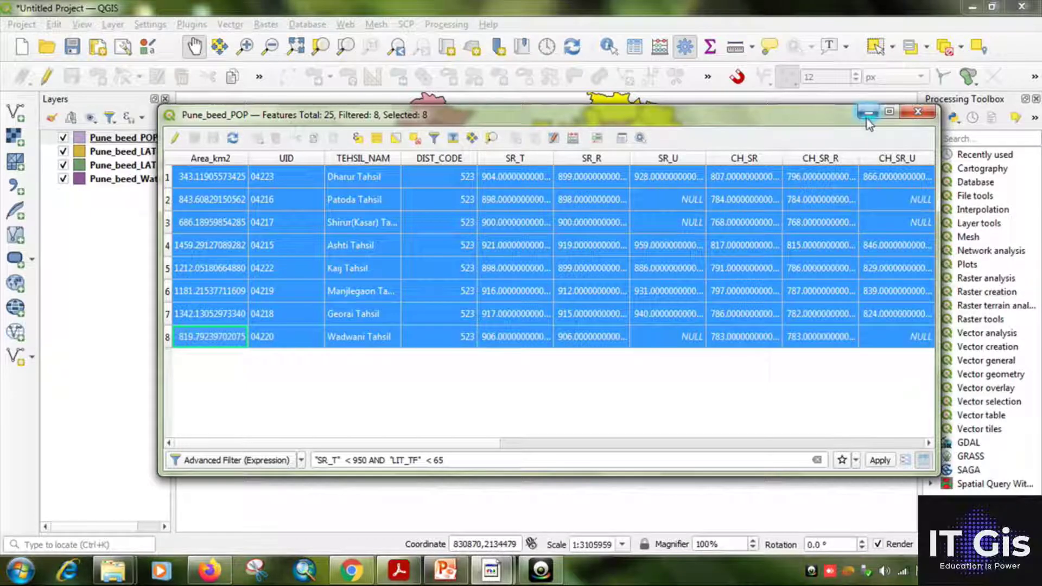
left_click_drag(825, 124, 816, 278)
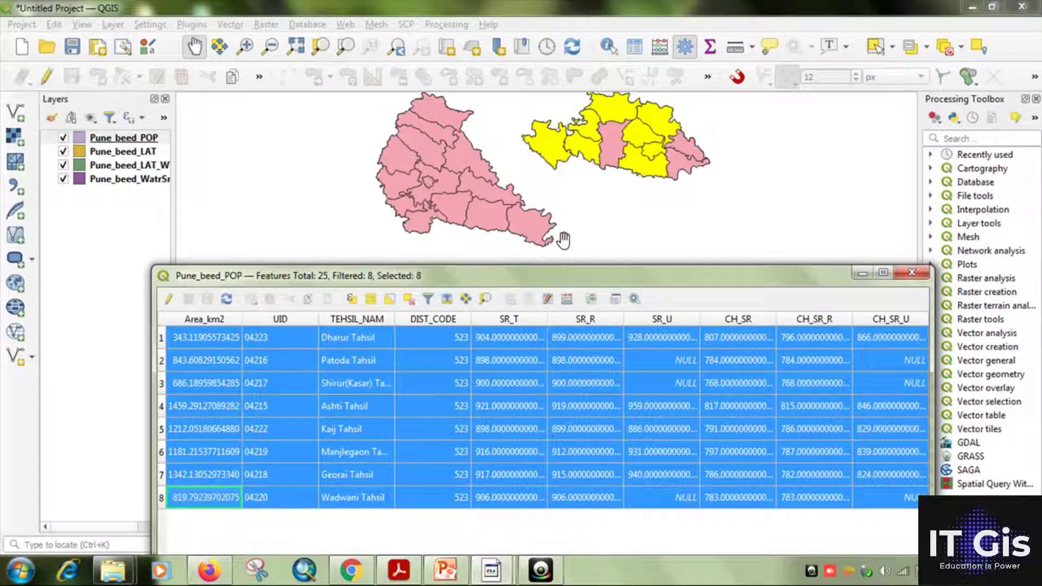
left_click_drag(572, 277, 585, 119)
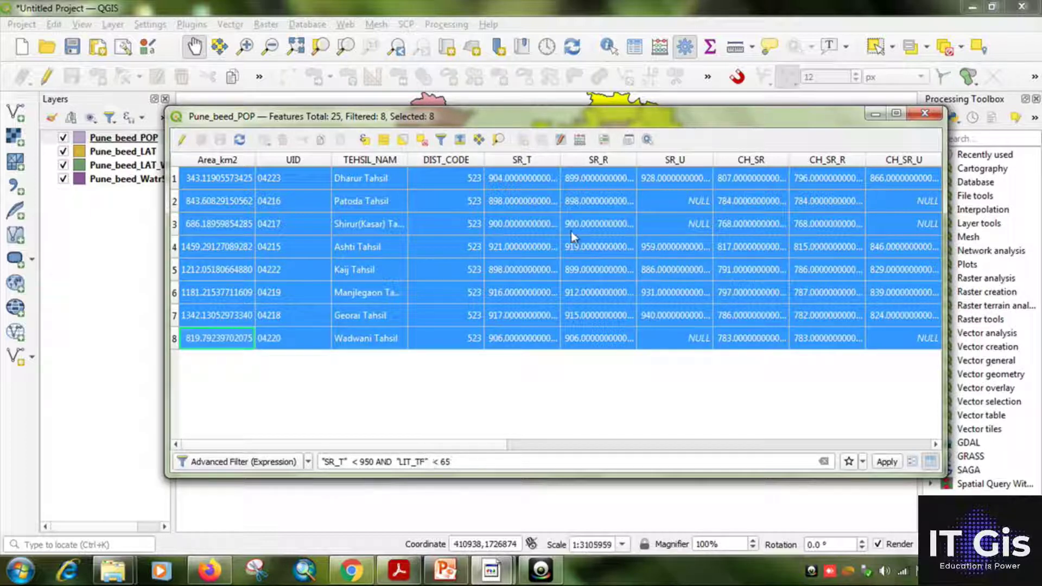
left_click_drag(603, 128, 603, 150)
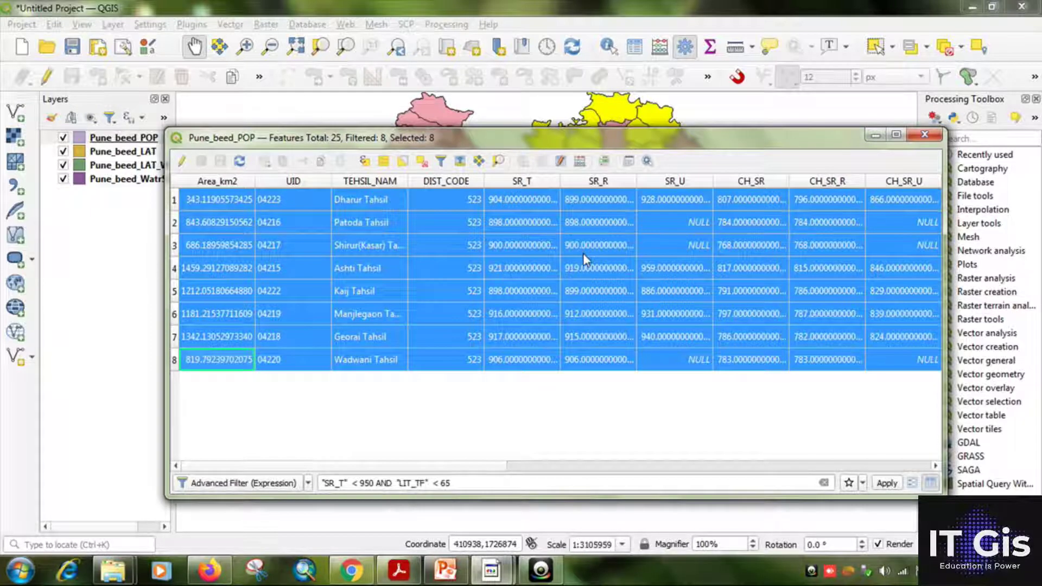
left_click_drag(643, 143, 653, 165)
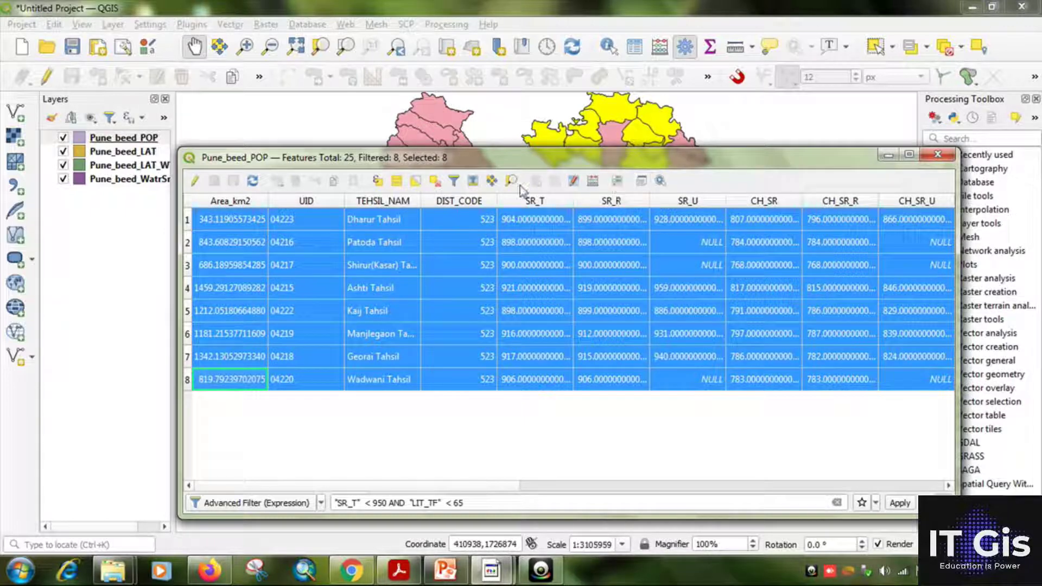
left_click_drag(558, 160, 564, 113)
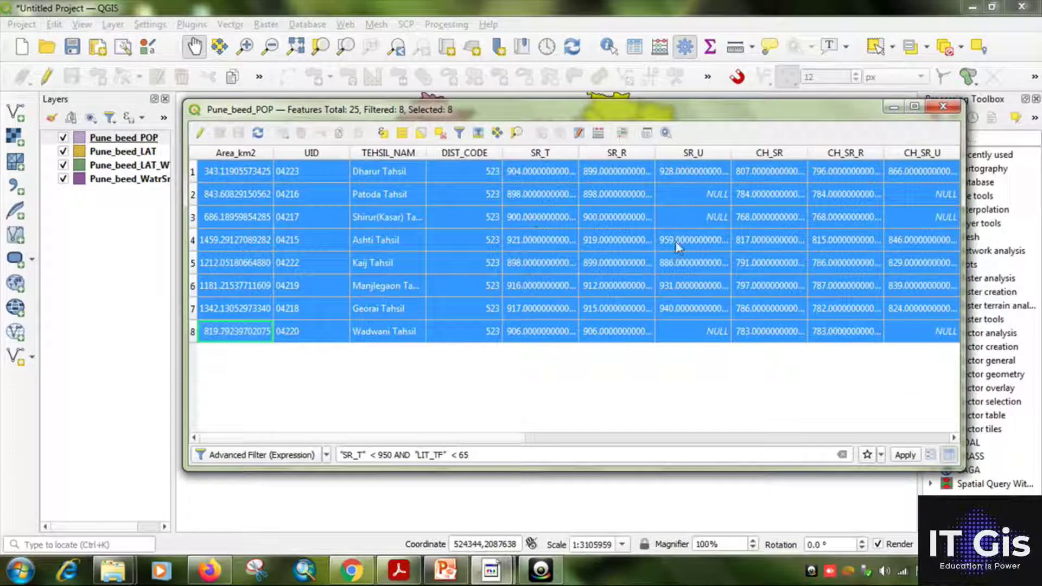